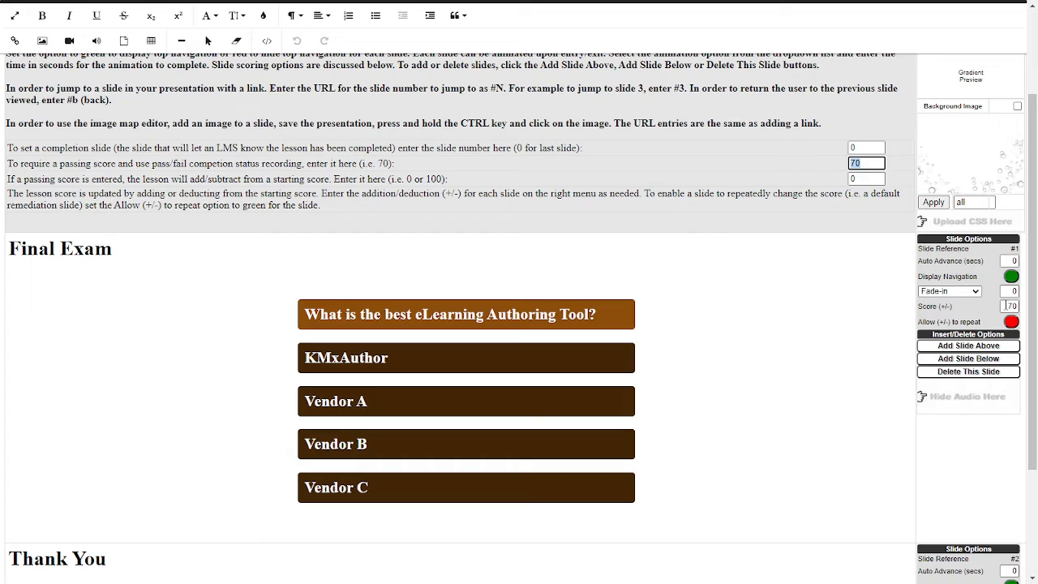
Step: Review the passing score, slide 1's score, the interaction types, the Thank You slide and the navigation bar's score display
{"action": "double_click", "coordinate": [1010, 305]}
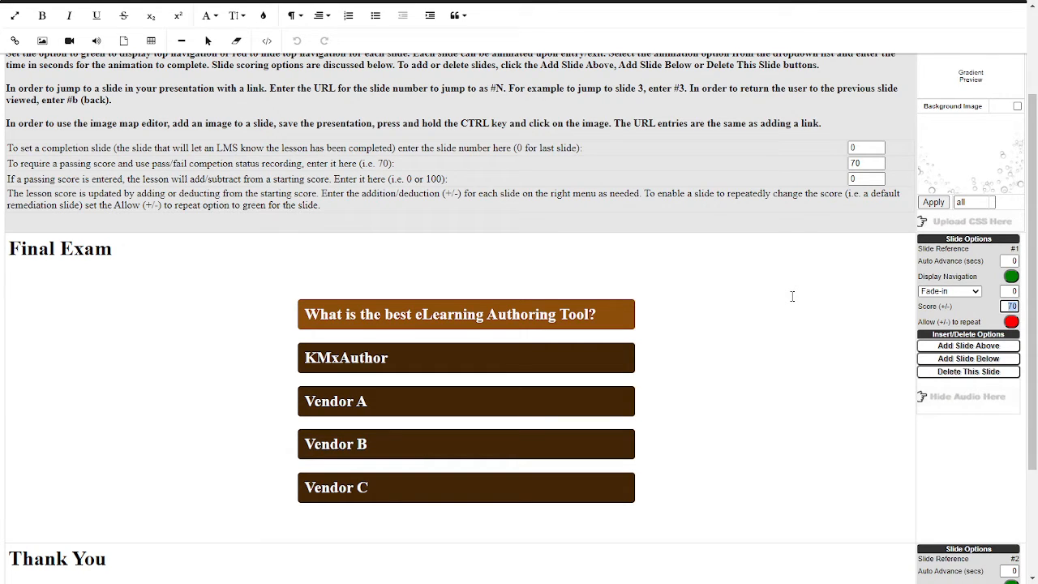
{"action": "scroll", "coordinate": [792, 295], "scroll_direction": "down", "scroll_amount": 3}
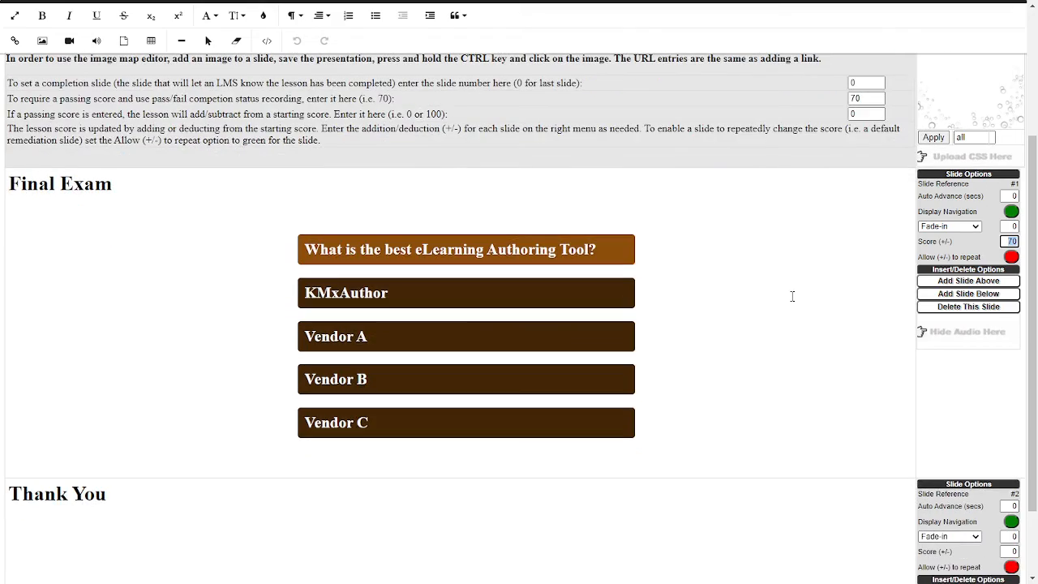
{"action": "scroll", "coordinate": [791, 296], "scroll_direction": "up", "scroll_amount": 5}
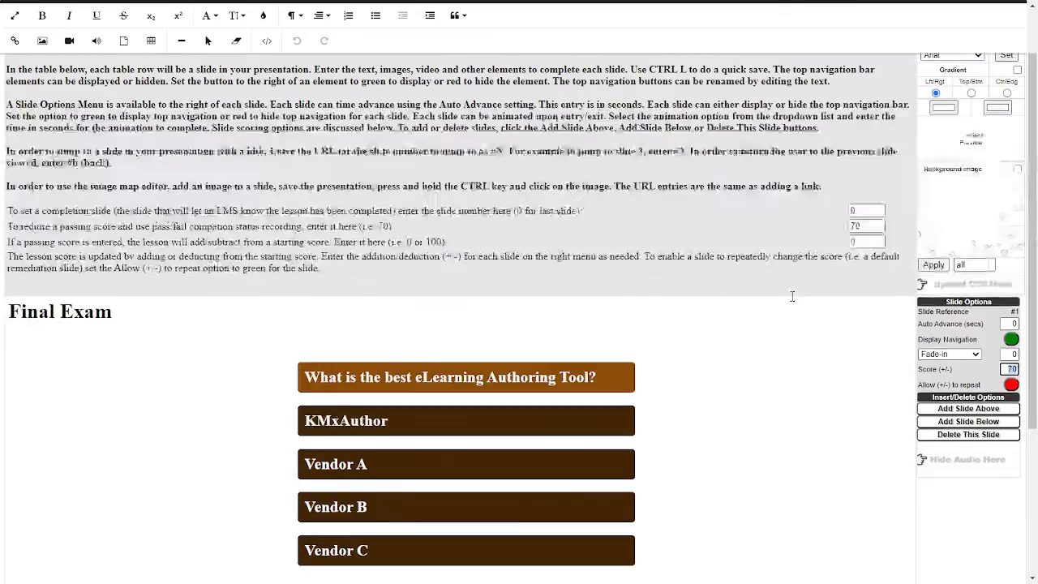
{"action": "left_click", "coordinate": [928, 79]}
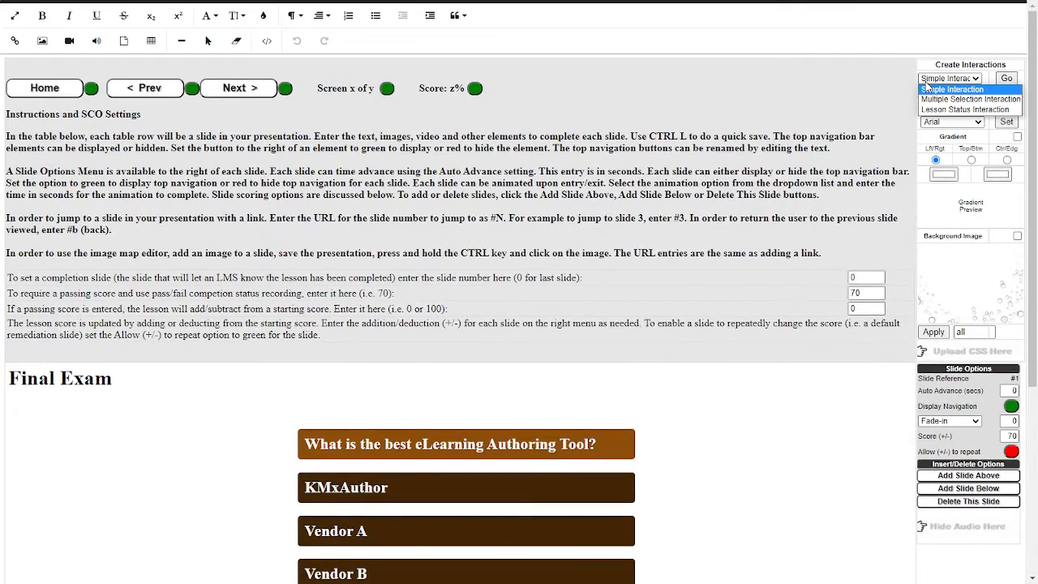
{"action": "left_click", "coordinate": [928, 88]}
{"action": "scroll", "coordinate": [802, 130], "scroll_direction": "down", "scroll_amount": 5}
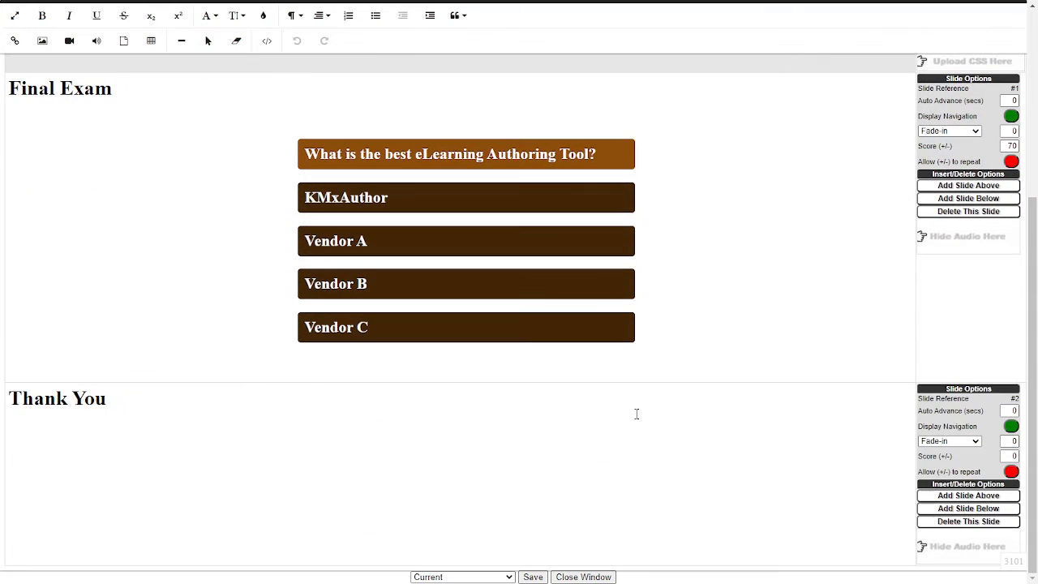
{"action": "left_click", "coordinate": [608, 438]}
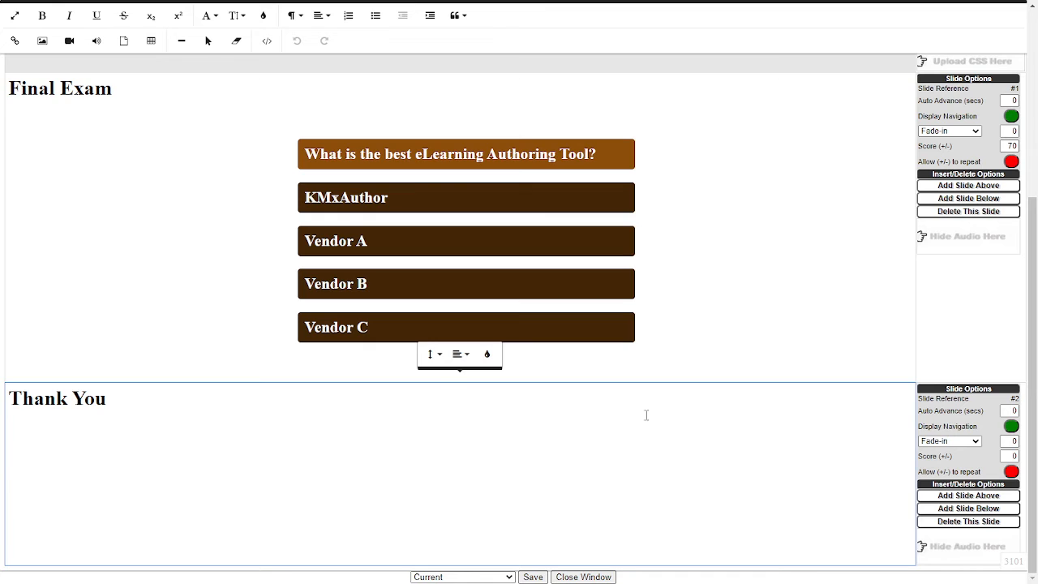
{"action": "scroll", "coordinate": [681, 381], "scroll_direction": "up", "scroll_amount": 5}
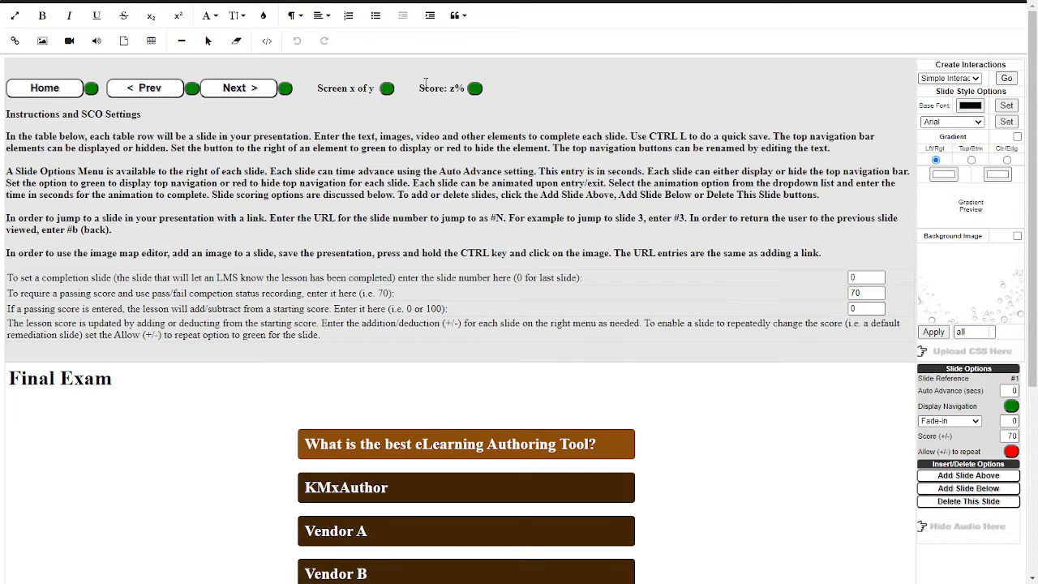
{"action": "left_click_drag", "start_coordinate": [419, 88], "coordinate": [463, 90]}
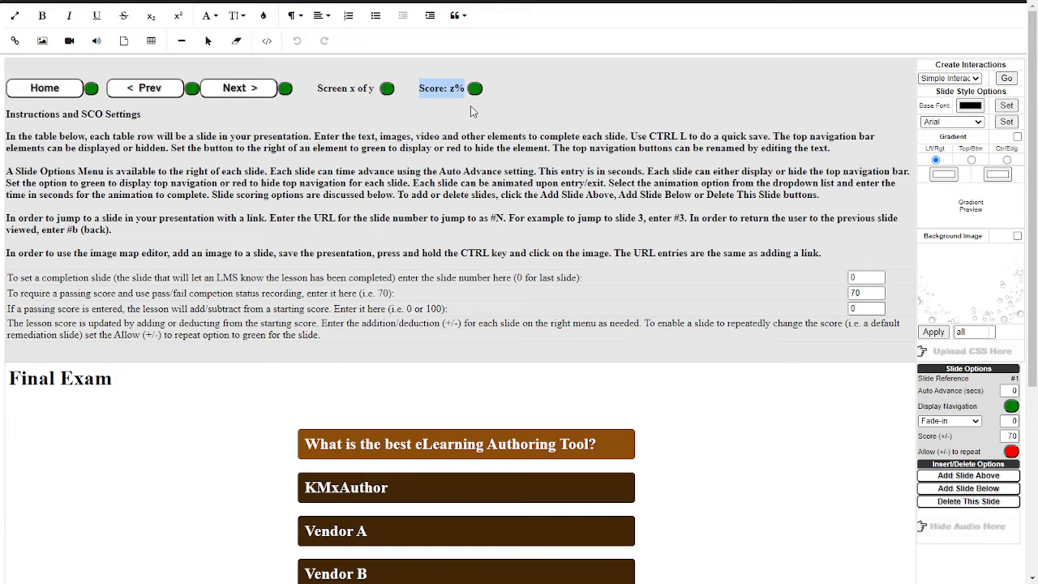
Step: Choose Lesson Status Interaction as the interaction type and open its editor
{"action": "left_click", "coordinate": [942, 79]}
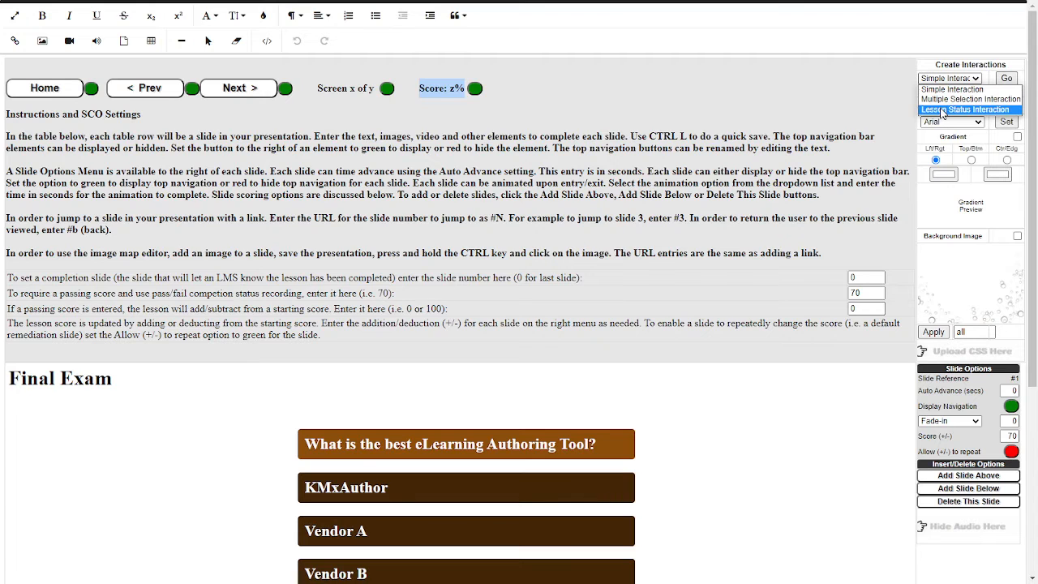
{"action": "left_click", "coordinate": [941, 110]}
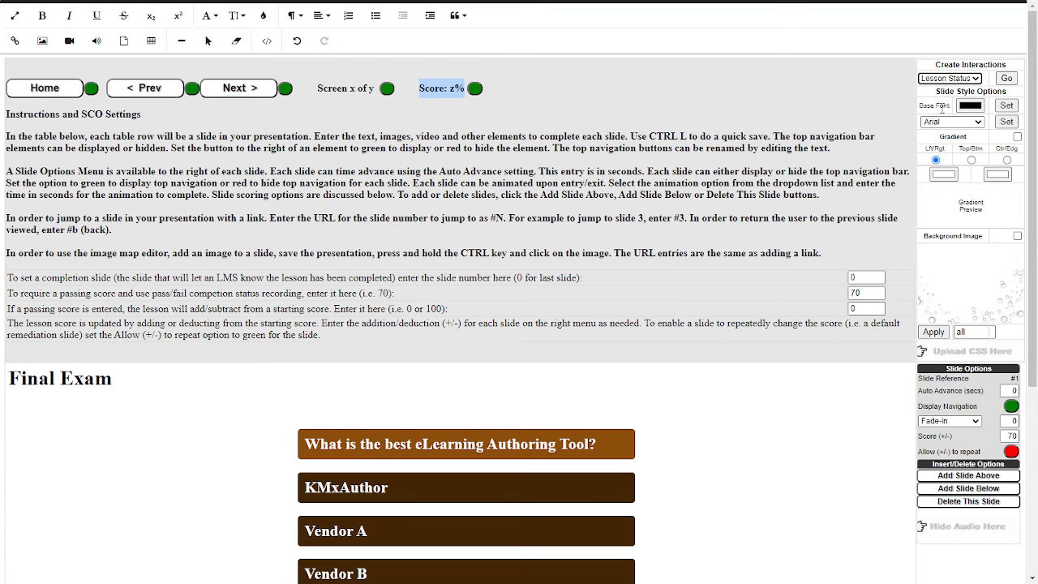
{"action": "left_click", "coordinate": [1006, 80]}
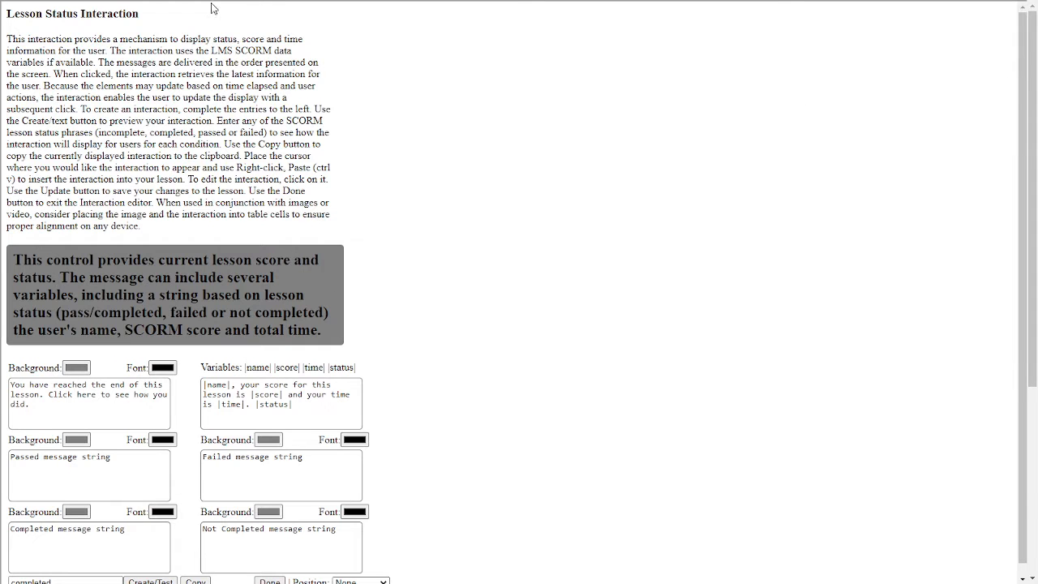
Step: Examine the interaction's opening message, the message containing the name, score, time and status variables, and the test status entry
{"action": "scroll", "coordinate": [164, 101], "scroll_direction": "down", "scroll_amount": 1}
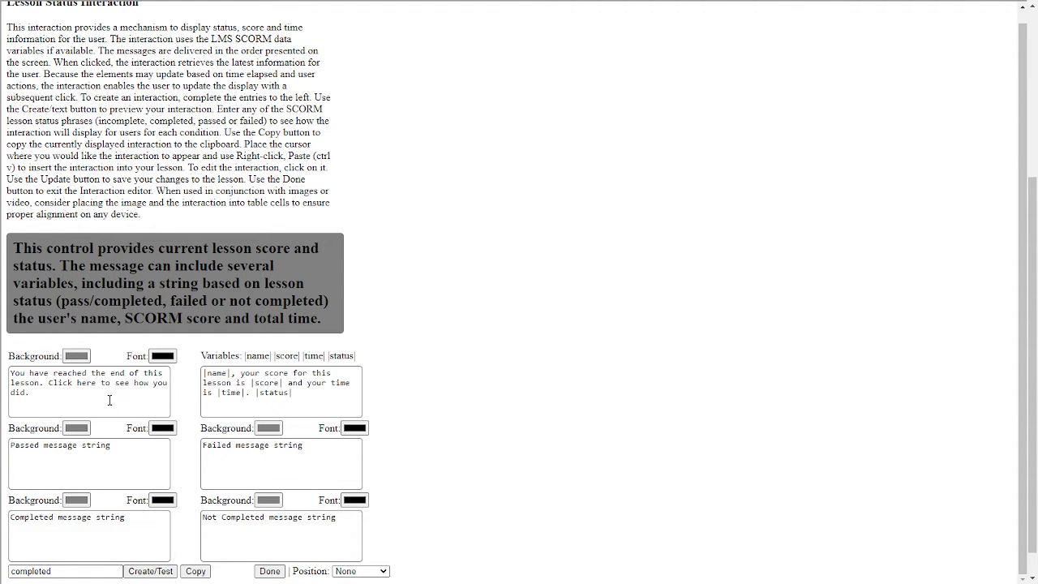
{"action": "left_click_drag", "start_coordinate": [109, 398], "coordinate": [12, 374]}
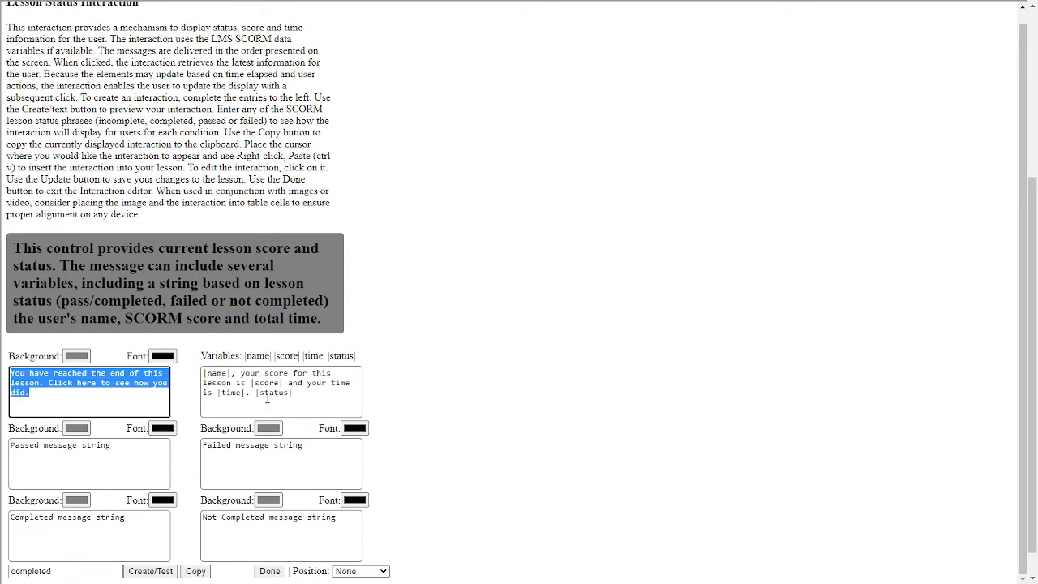
{"action": "left_click_drag", "start_coordinate": [299, 397], "coordinate": [204, 372]}
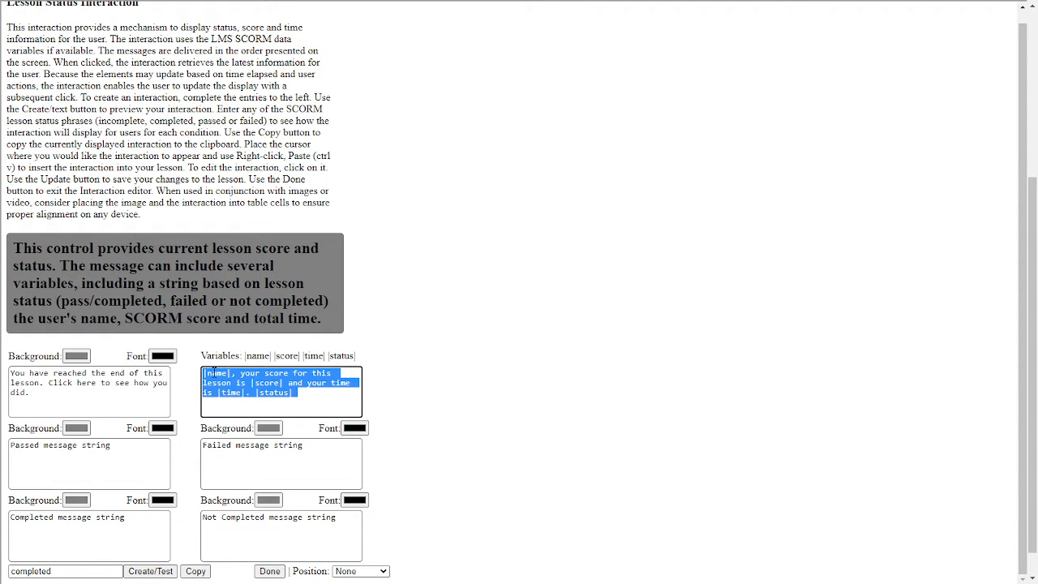
{"action": "left_click", "coordinate": [238, 382]}
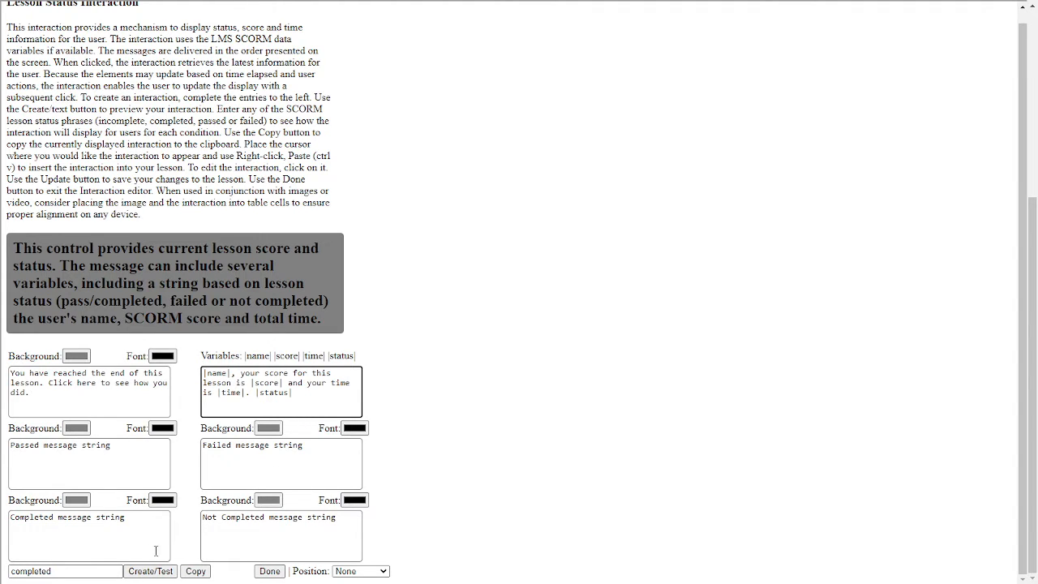
{"action": "left_click", "coordinate": [93, 571]}
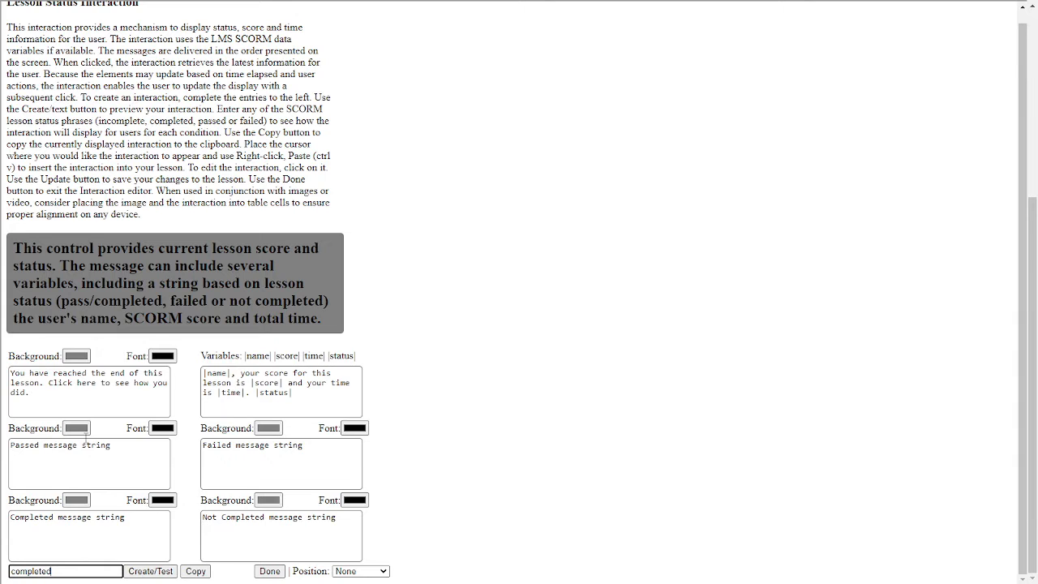
Step: Set the opening message's background to dark purple (RGB 55, 10, 92) and its font to off-white (RGB 245, 245, 245)
{"action": "left_click", "coordinate": [74, 357]}
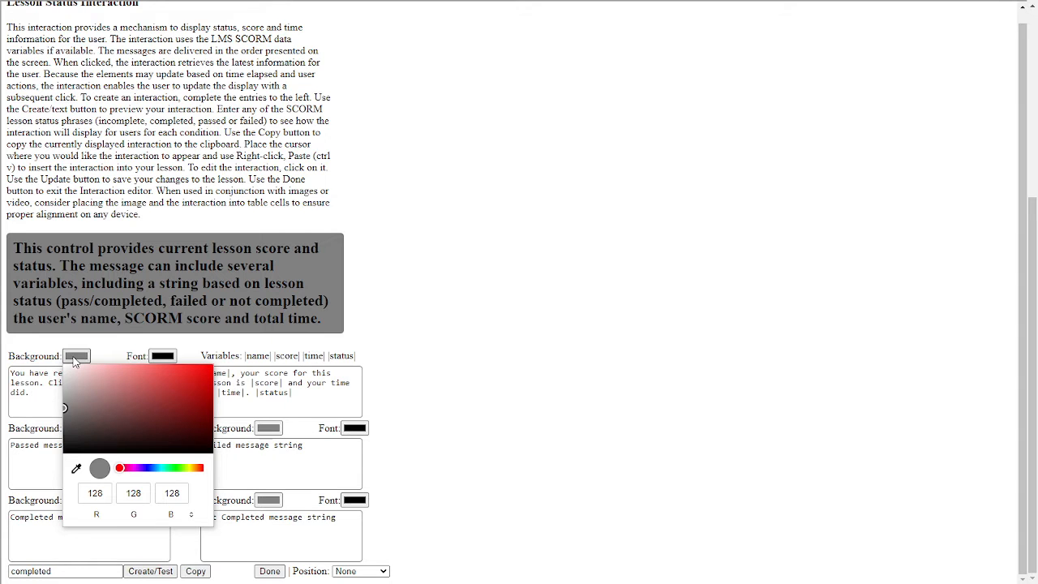
{"action": "left_click", "coordinate": [139, 469]}
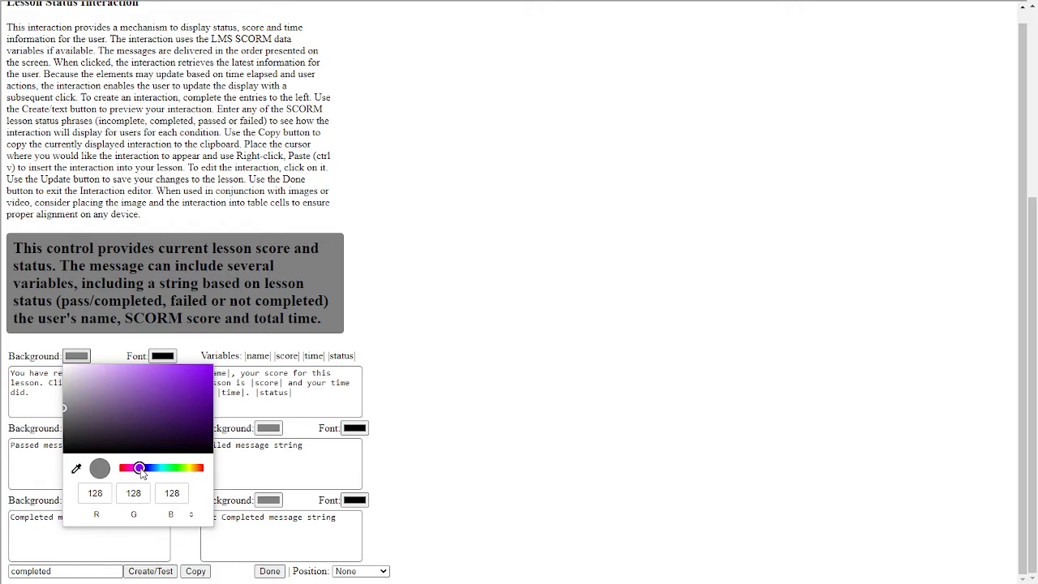
{"action": "left_click_drag", "start_coordinate": [67, 407], "coordinate": [196, 420]}
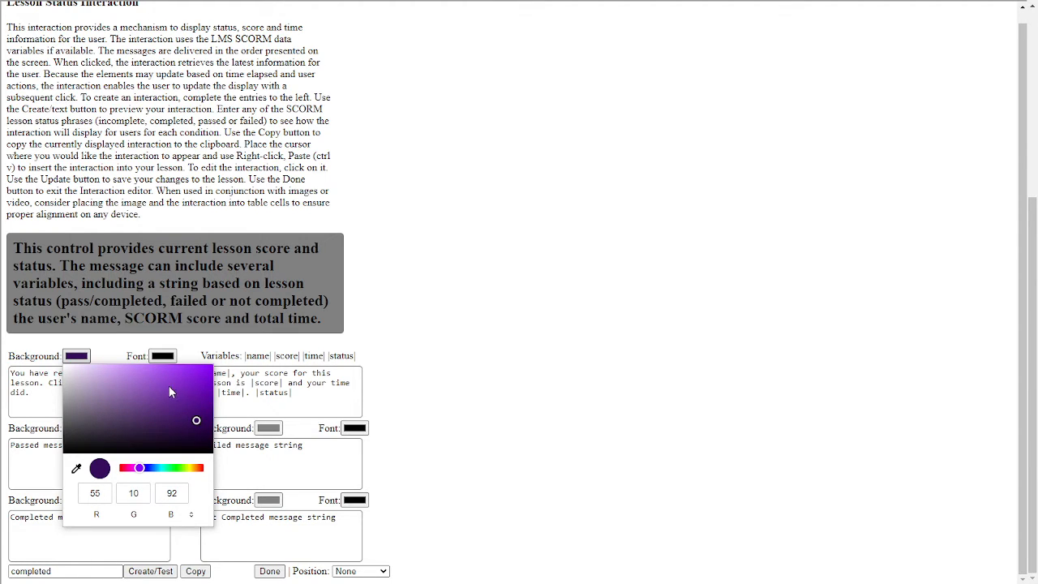
{"action": "left_click", "coordinate": [162, 357]}
{"action": "left_click", "coordinate": [163, 357]}
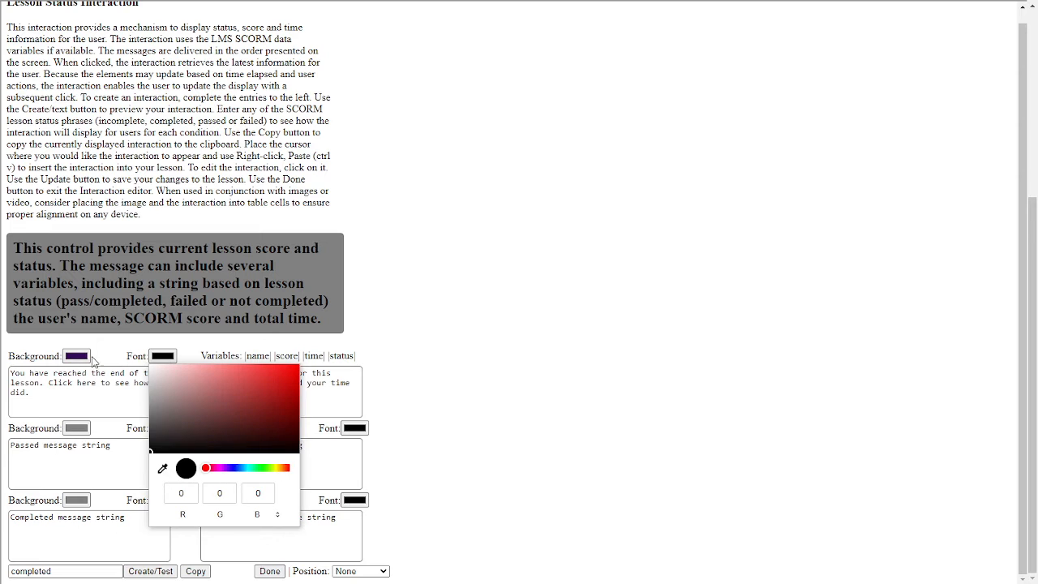
{"action": "left_click", "coordinate": [150, 371]}
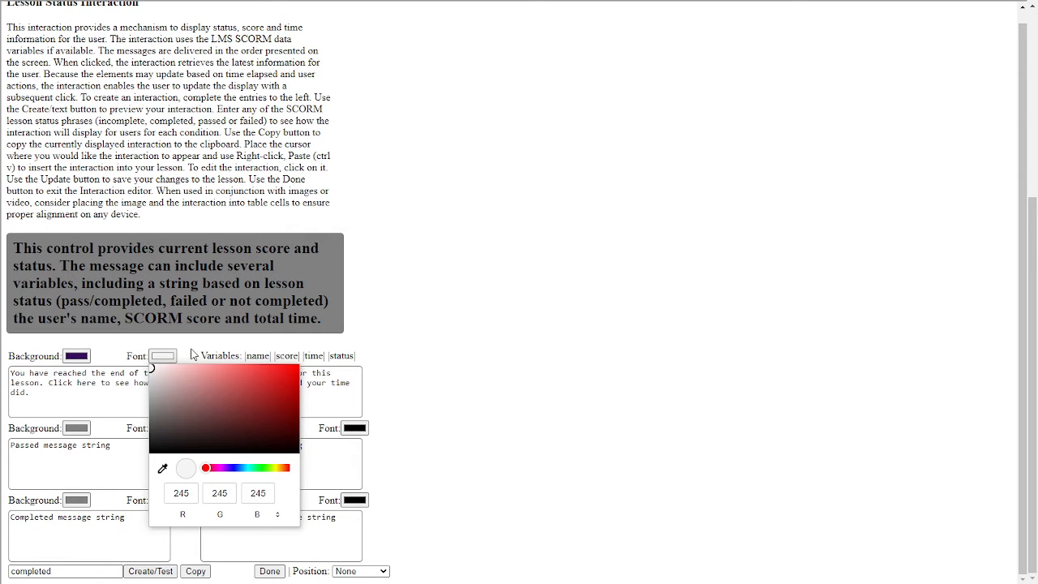
{"action": "left_click", "coordinate": [186, 354]}
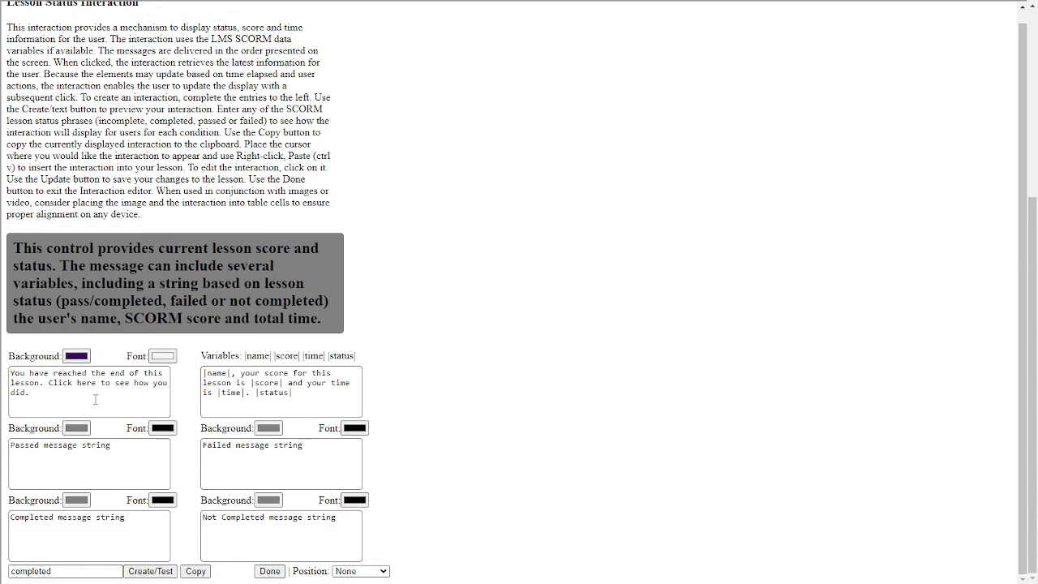
Step: Set the passed message's background to pale green (RGB 173, 235, 205)
{"action": "left_click", "coordinate": [77, 428]}
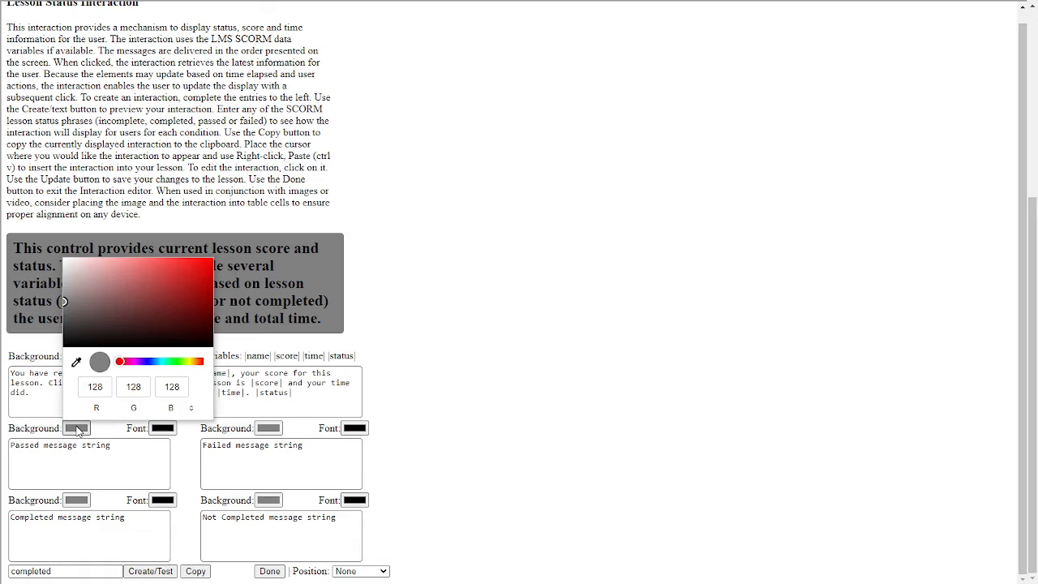
{"action": "left_click", "coordinate": [169, 363]}
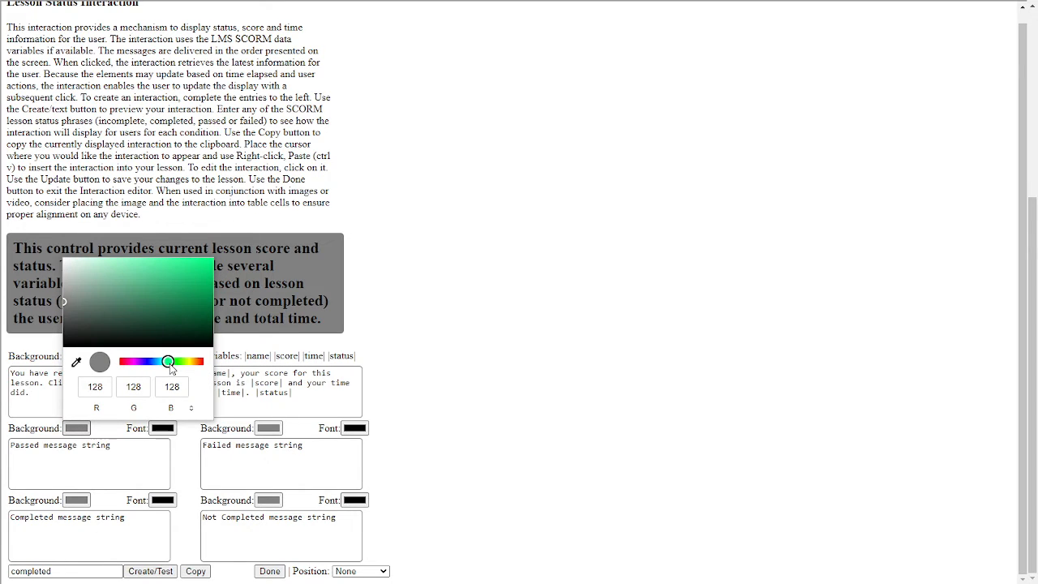
{"action": "left_click_drag", "start_coordinate": [67, 301], "coordinate": [103, 268]}
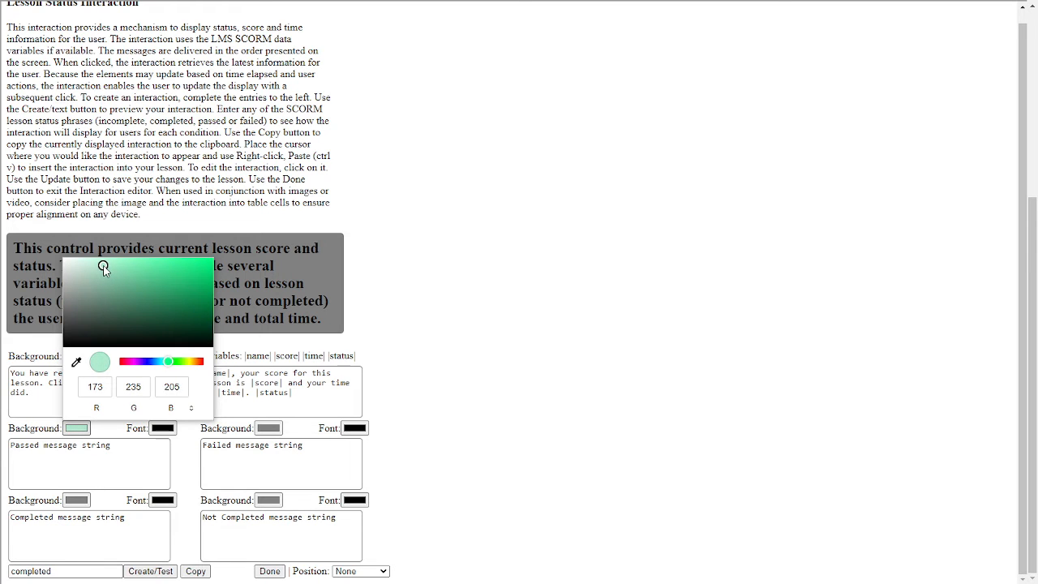
{"action": "left_click", "coordinate": [181, 453]}
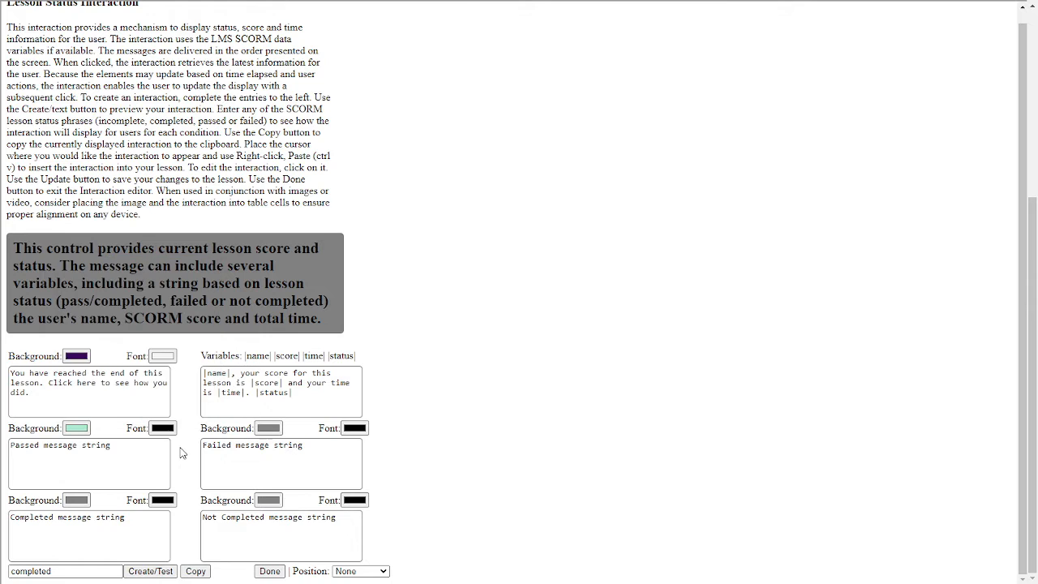
Step: Set the failed message's background to light red (RGB 223, 154, 154)
{"action": "left_click", "coordinate": [268, 429]}
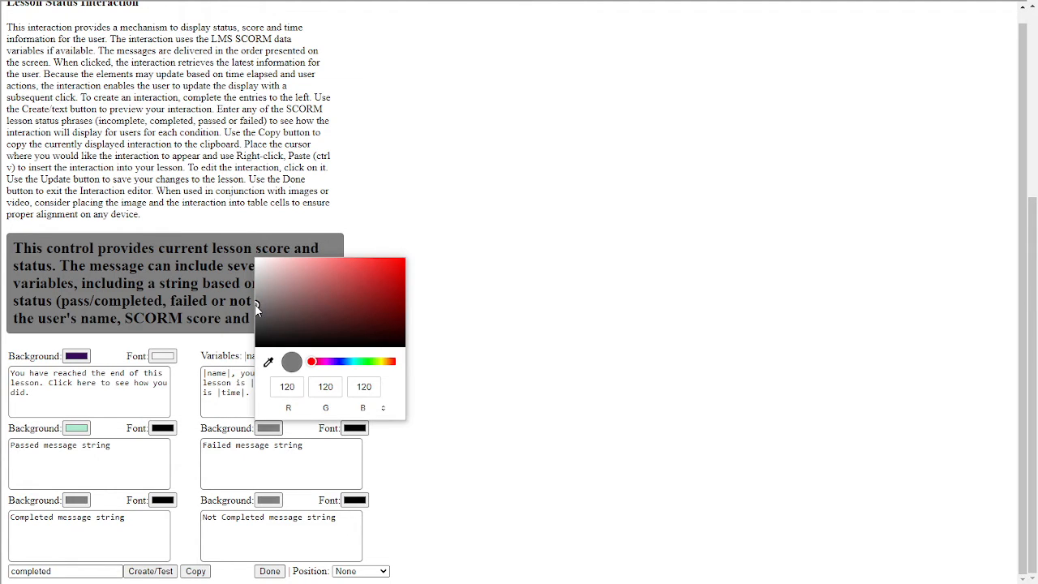
{"action": "left_click_drag", "start_coordinate": [254, 304], "coordinate": [302, 269]}
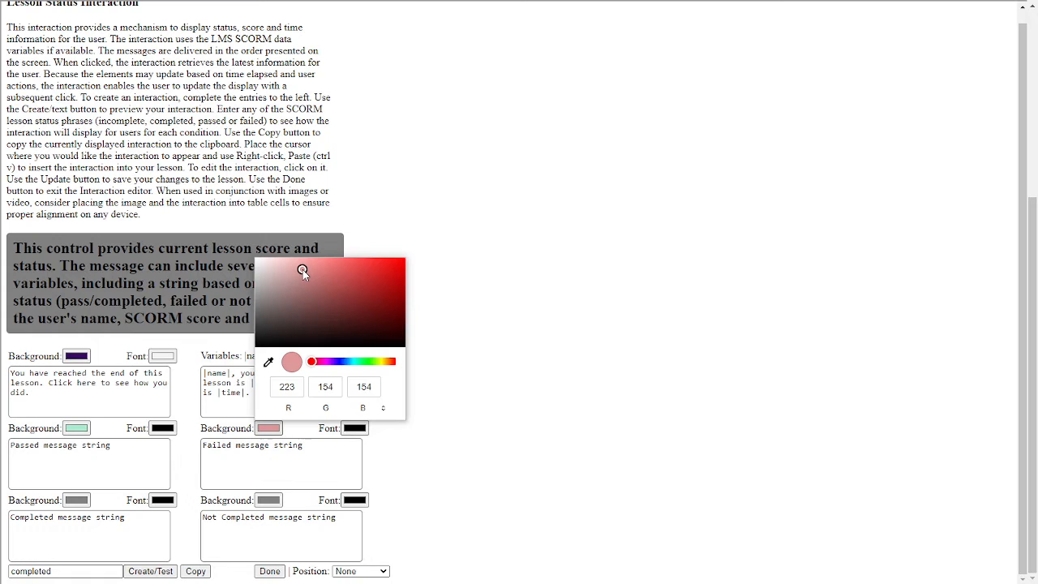
{"action": "left_click", "coordinate": [259, 461]}
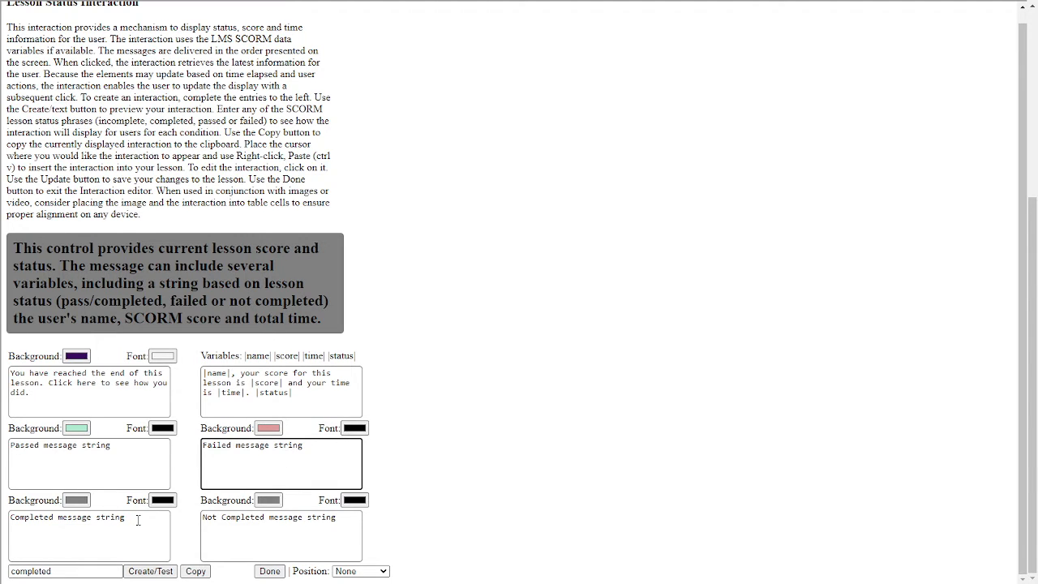
Step: Set the completed message's background to light blue (RGB 154, 196, 228)
{"action": "left_click", "coordinate": [77, 501]}
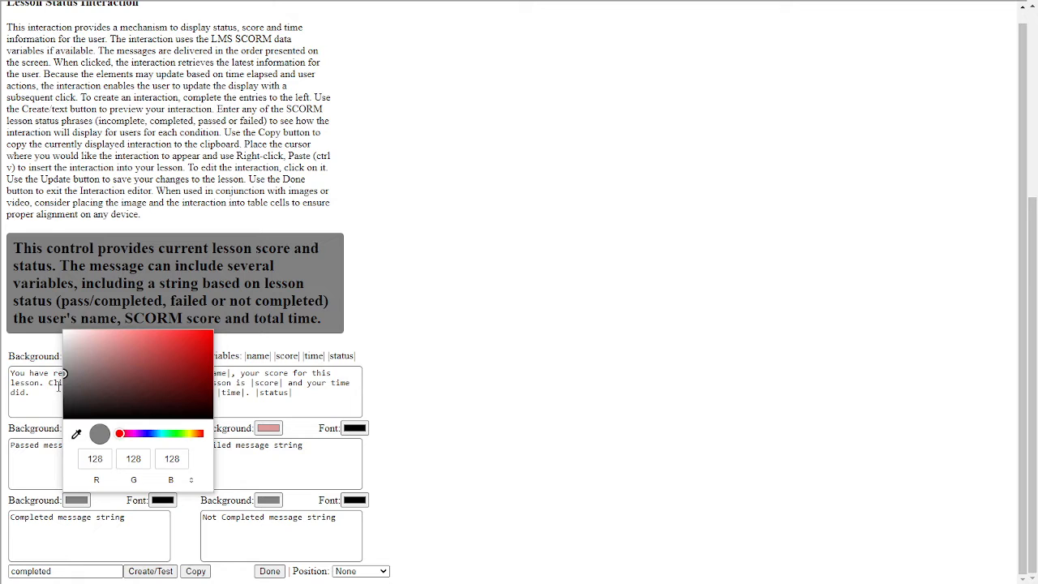
{"action": "left_click", "coordinate": [158, 438]}
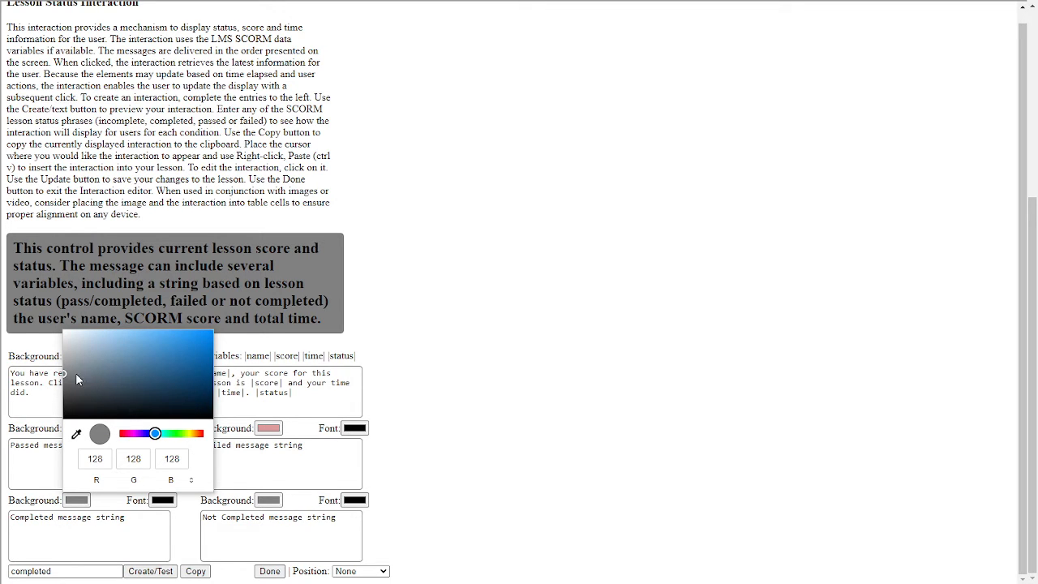
{"action": "left_click_drag", "start_coordinate": [68, 378], "coordinate": [111, 340]}
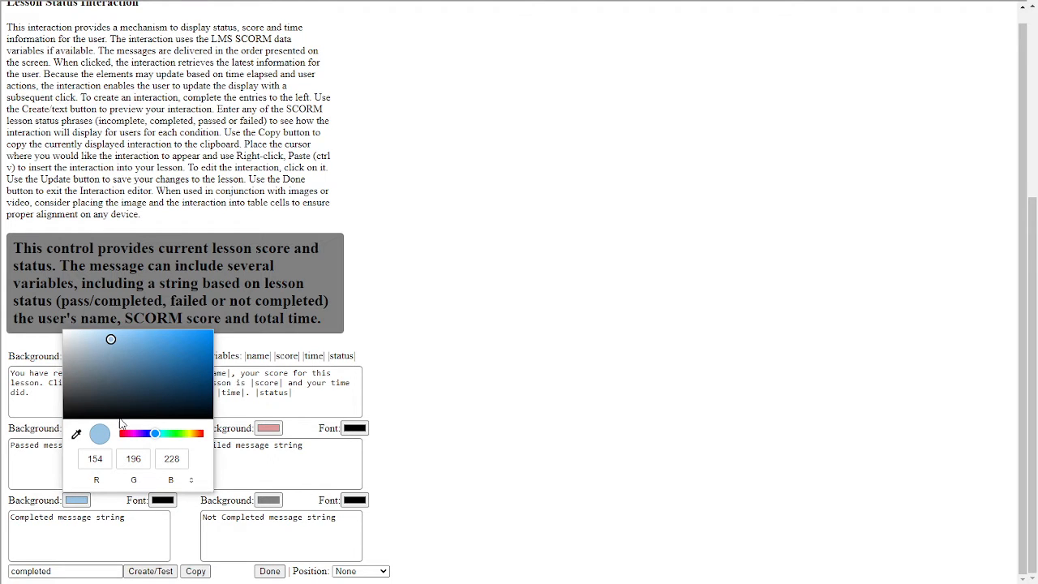
{"action": "left_click", "coordinate": [228, 544]}
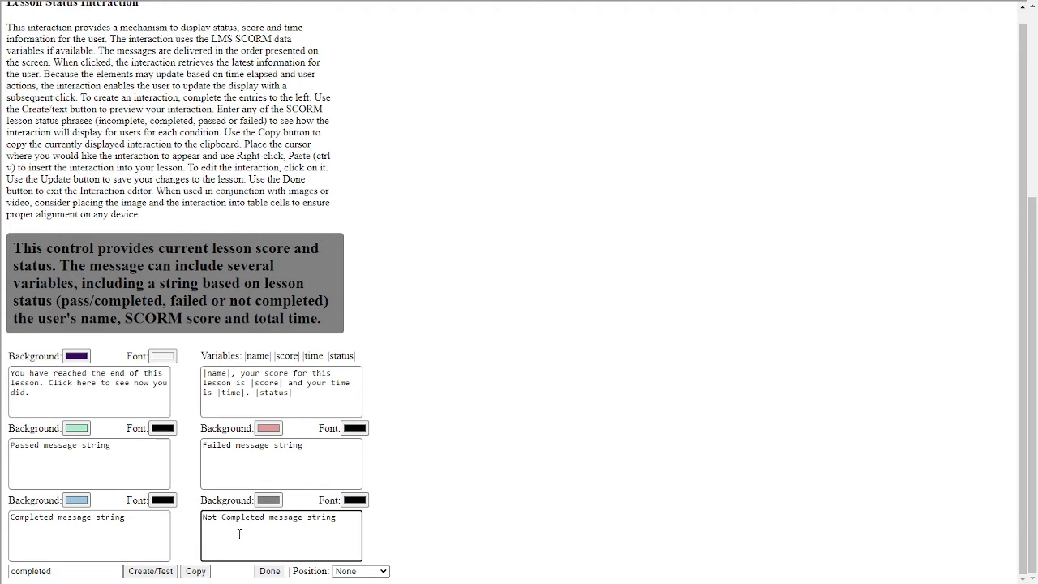
Step: Set the not completed message's background to soft yellow (RGB 232, 209, 125)
{"action": "left_click", "coordinate": [270, 502]}
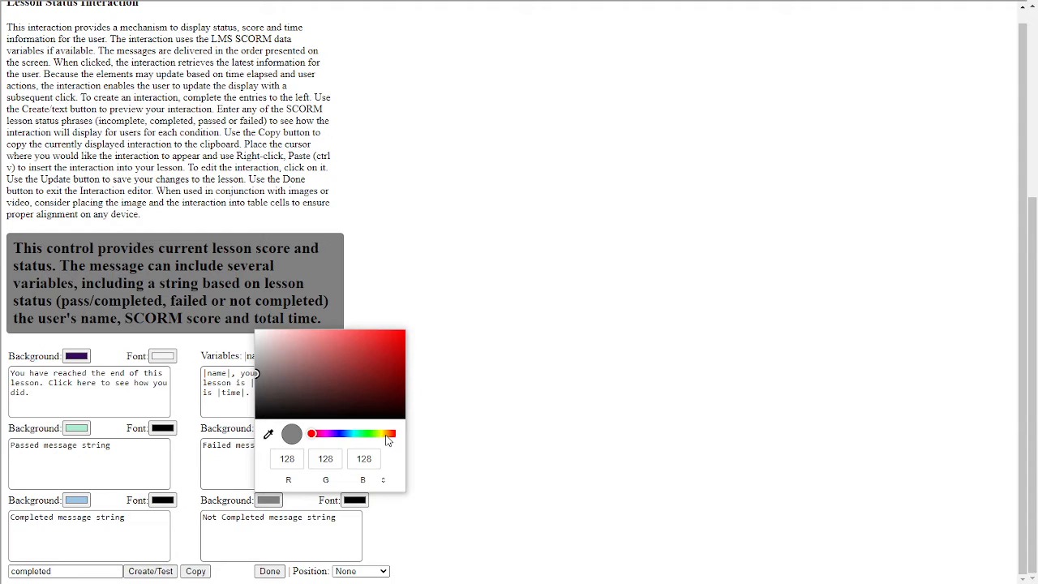
{"action": "left_click", "coordinate": [386, 437]}
{"action": "left_click_drag", "start_coordinate": [258, 370], "coordinate": [325, 338]}
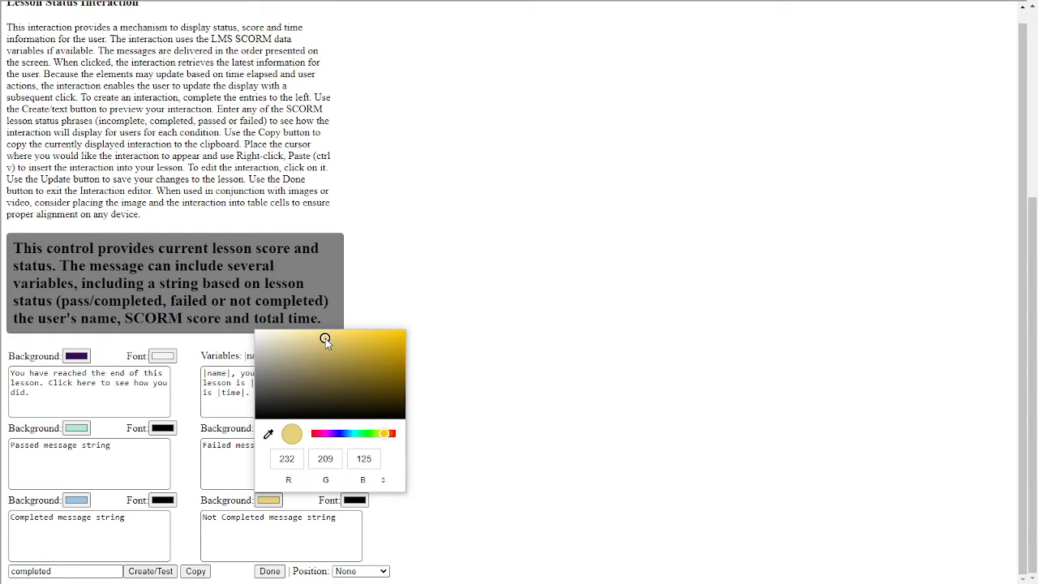
Step: Generate the interaction's preview and test its message for the completed lesson status
{"action": "left_click", "coordinate": [284, 519]}
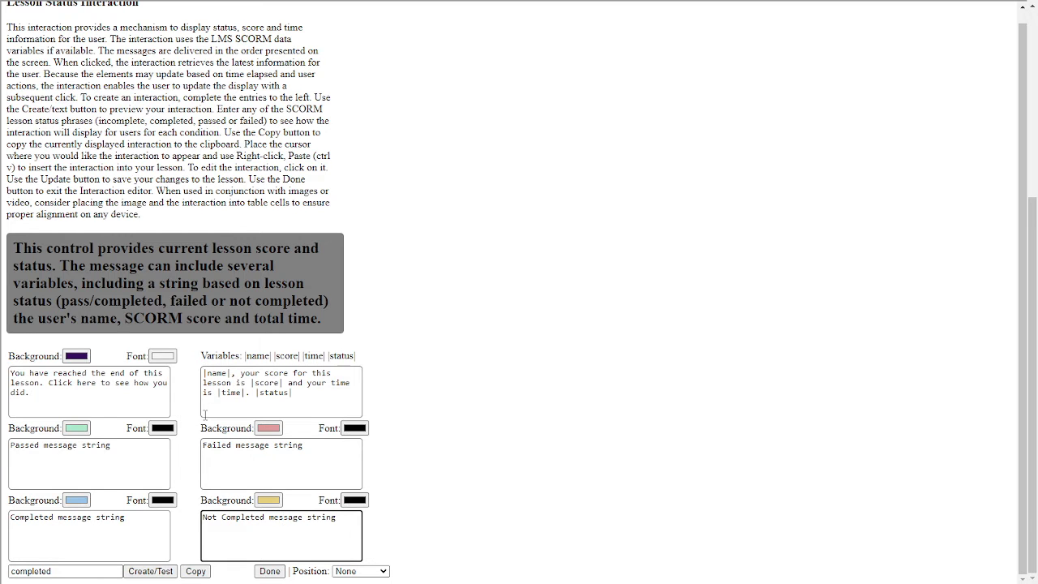
{"action": "left_click", "coordinate": [147, 571]}
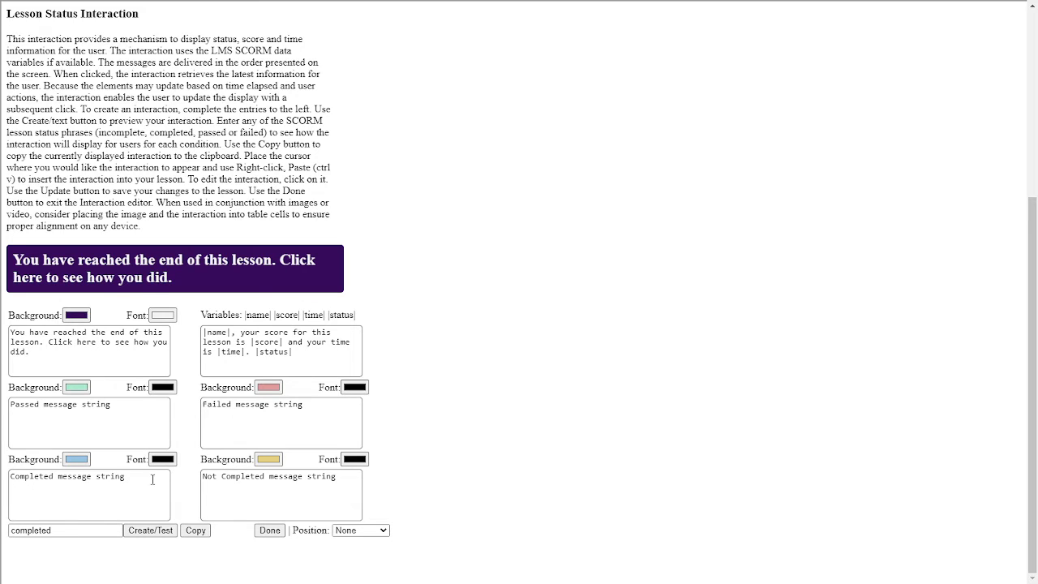
{"action": "left_click", "coordinate": [142, 280]}
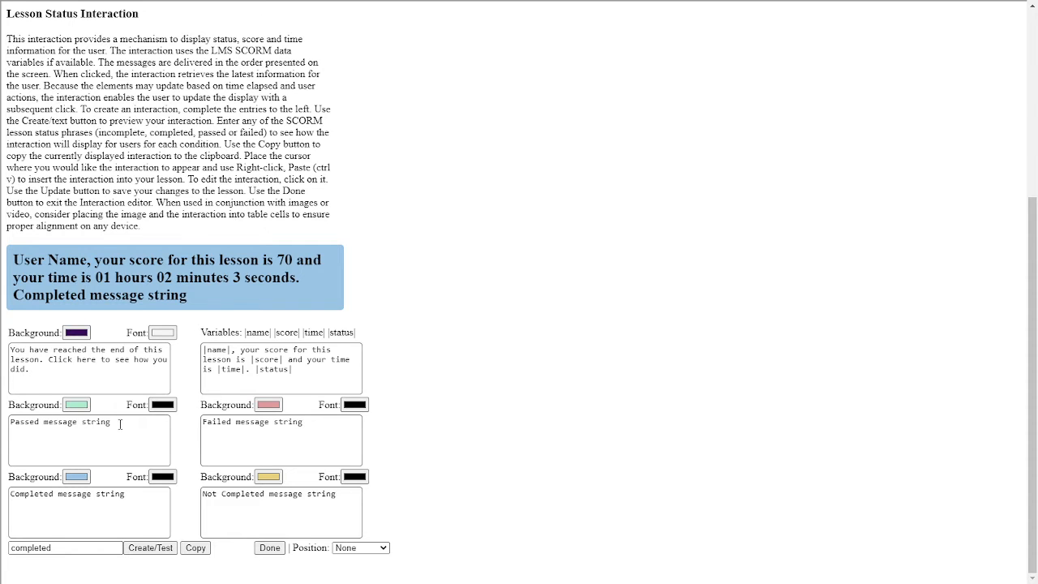
Step: Replace the passed message text with "Congratulations! You Passed. You may now exit the lesson."
{"action": "left_click_drag", "start_coordinate": [119, 421], "coordinate": [10, 427]}
{"action": "type", "text": "Co"}
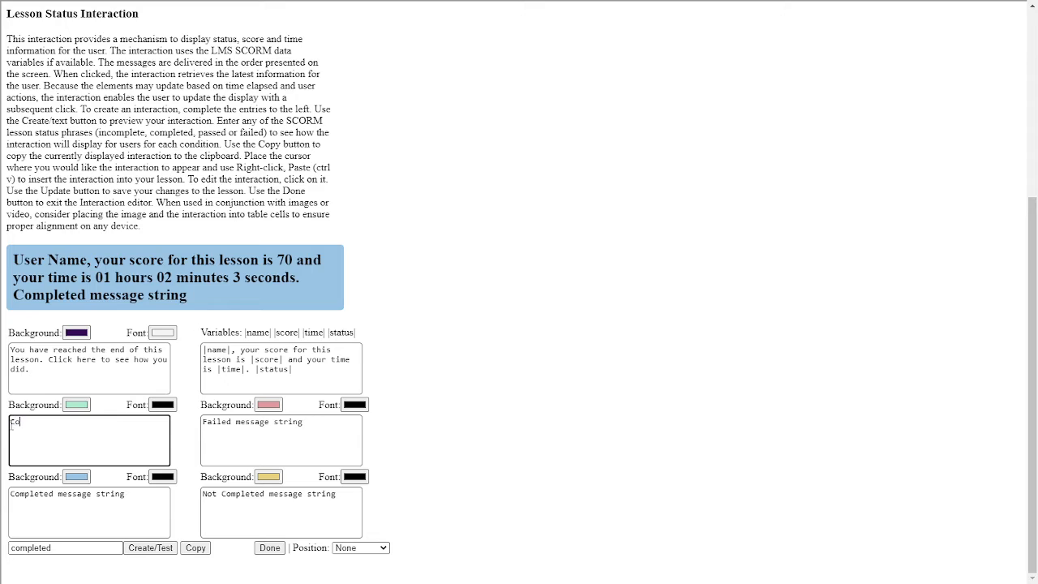
{"action": "type", "text": "ngratulations! You Passed. YOu"}
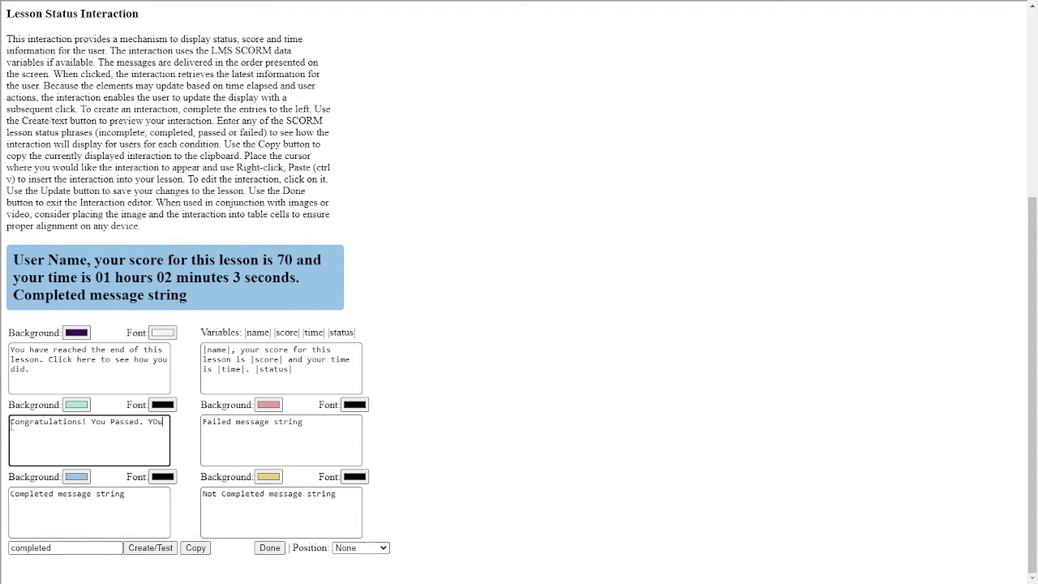
{"action": "type", "text": " may now e"}
{"action": "type", "text": "xit the lesso"}
{"action": "type", "text": "n."}
{"action": "type", "text": "o"}
Step: Replace the failed message text with "You failed. Please retake the lesson."
{"action": "left_click_drag", "start_coordinate": [309, 422], "coordinate": [202, 422]}
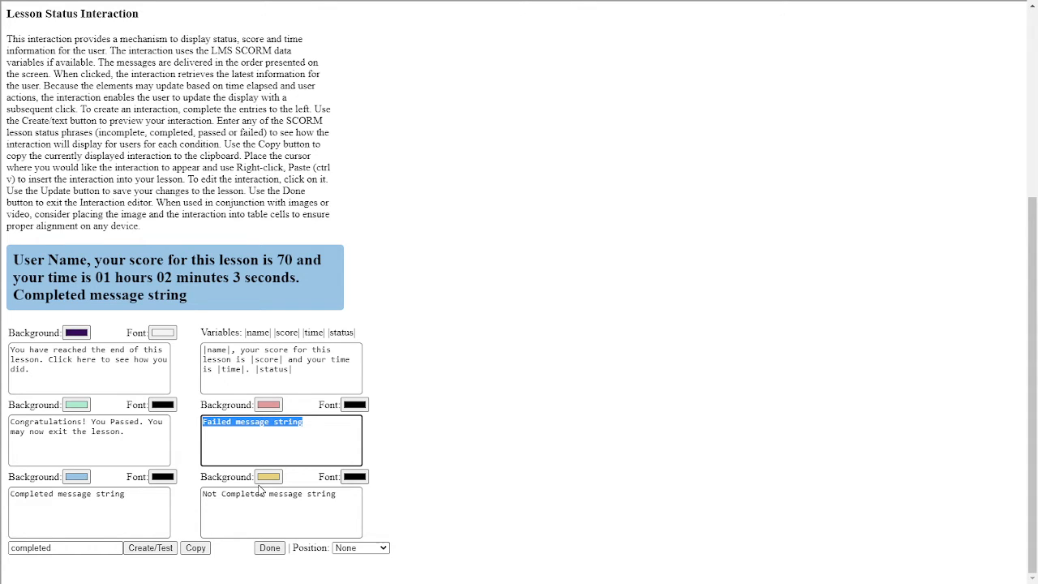
{"action": "type", "text": "You fail"}
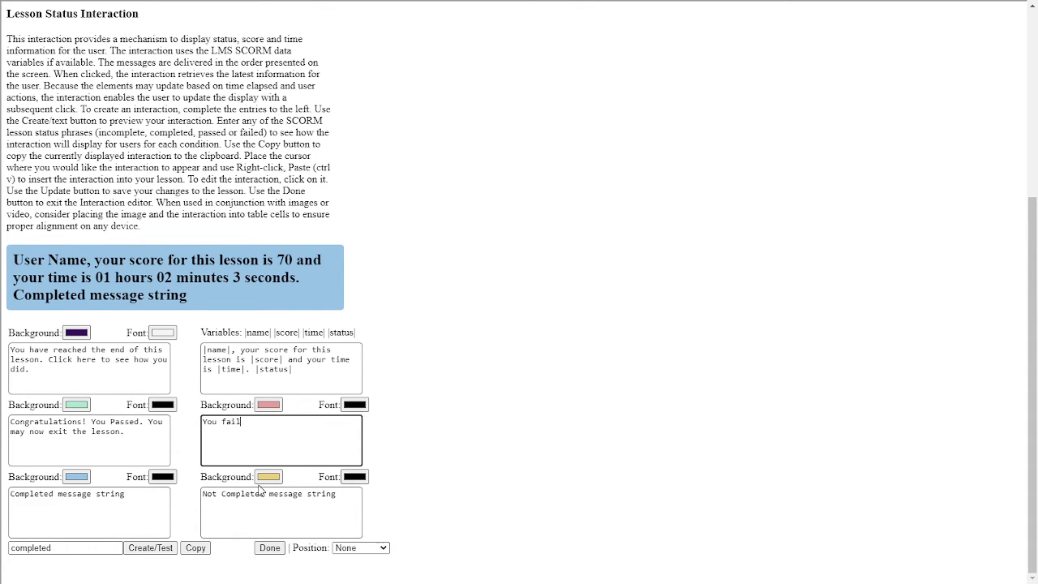
{"action": "type", "text": "ed. Please retake the lesson."}
Step: Replace the completed message text with "You have completed this lesson. Please exit the course."
{"action": "left_click_drag", "start_coordinate": [156, 494], "coordinate": [10, 497]}
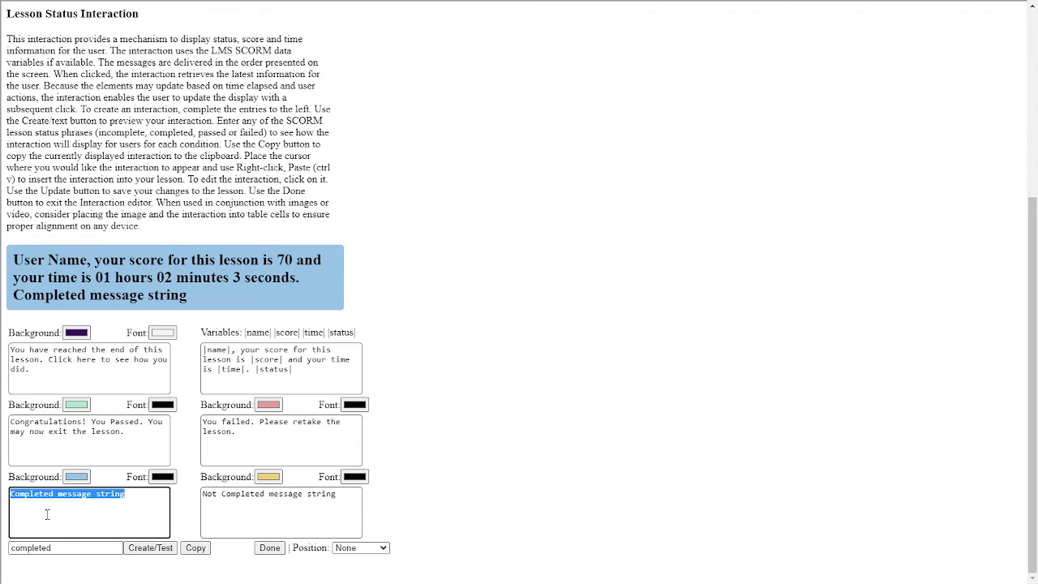
{"action": "type", "text": "You have co"}
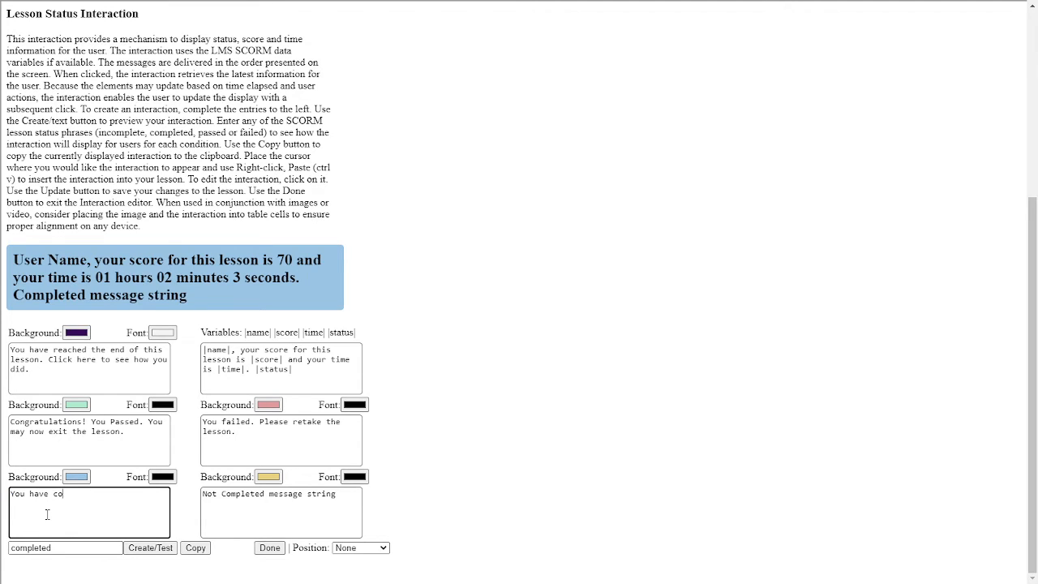
{"action": "type", "text": "mpleted this lesson. Please exit the course."}
Step: Replace the not completed message text with "You have not yet completed this lesson. Please continue."
{"action": "left_click_drag", "start_coordinate": [345, 496], "coordinate": [204, 497]}
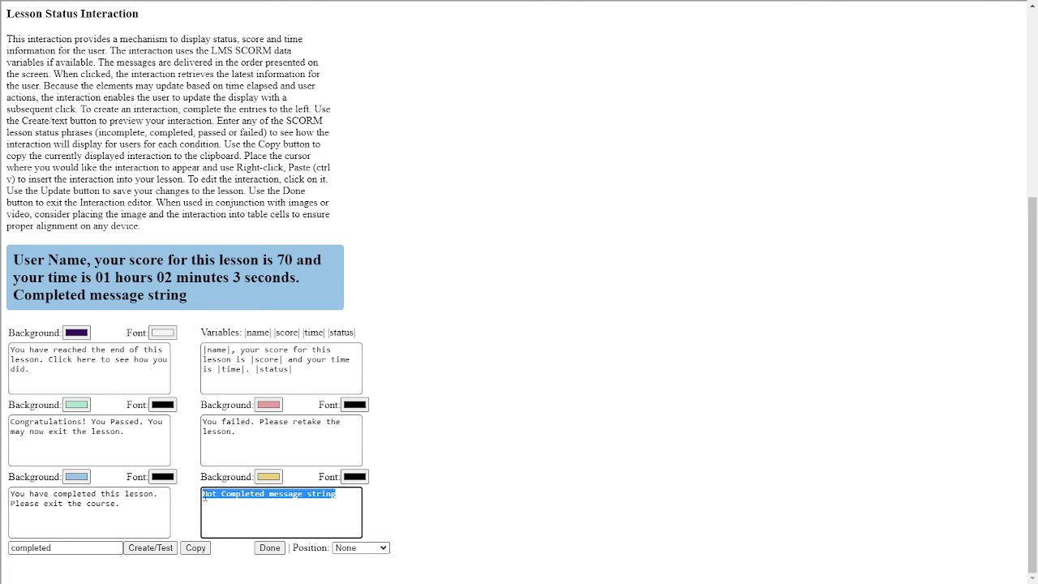
{"action": "type", "text": "You "}
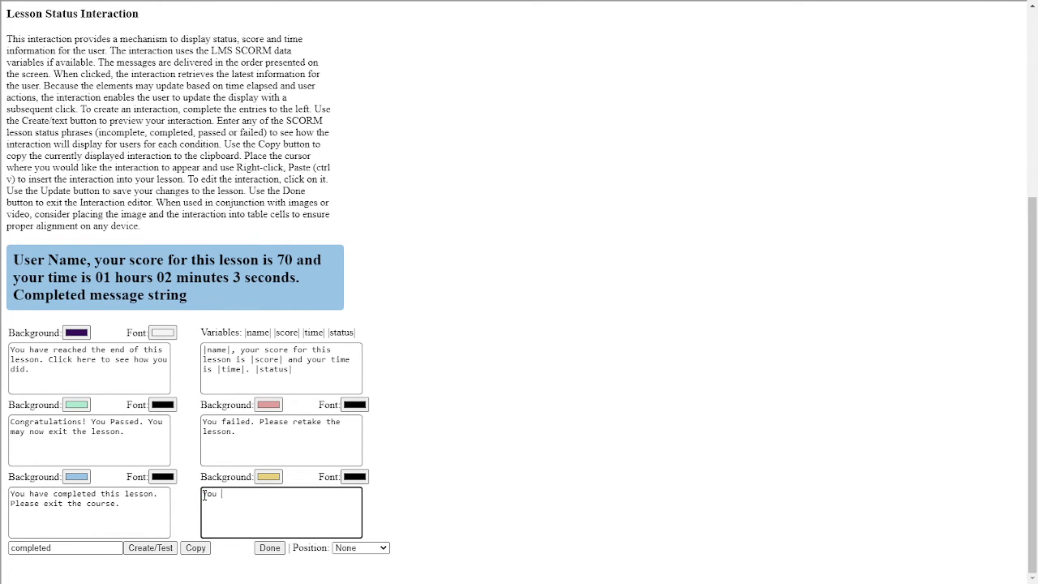
{"action": "type", "text": "have not yet completed this lesson"}
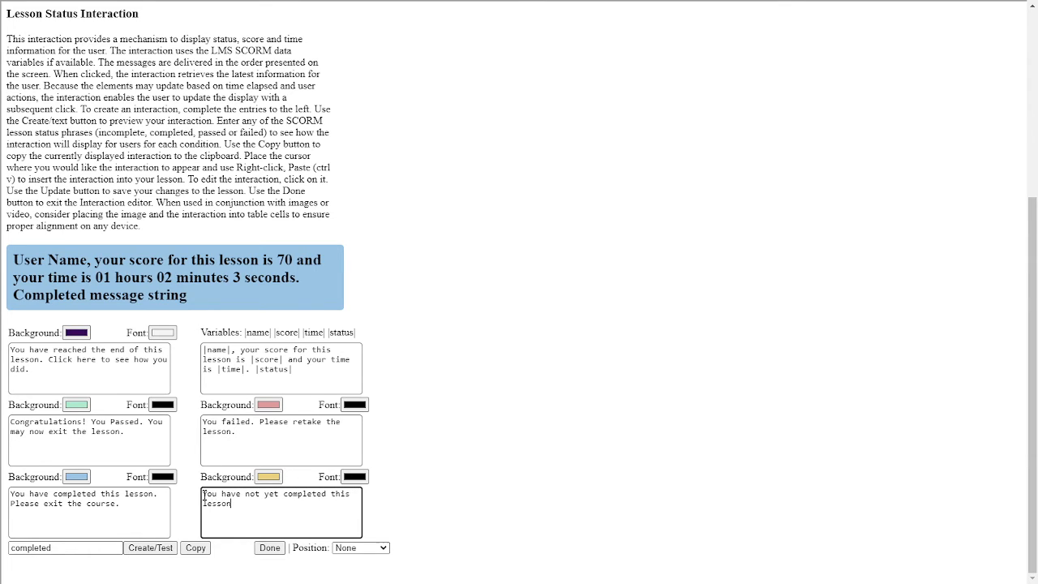
{"action": "type", "text": ". Please continue.,"}
{"action": "key", "text": "BackSpace"}
Step: Set the test status to passed, regenerate the preview and display its status message
{"action": "left_click_drag", "start_coordinate": [53, 350], "coordinate": [129, 350]}
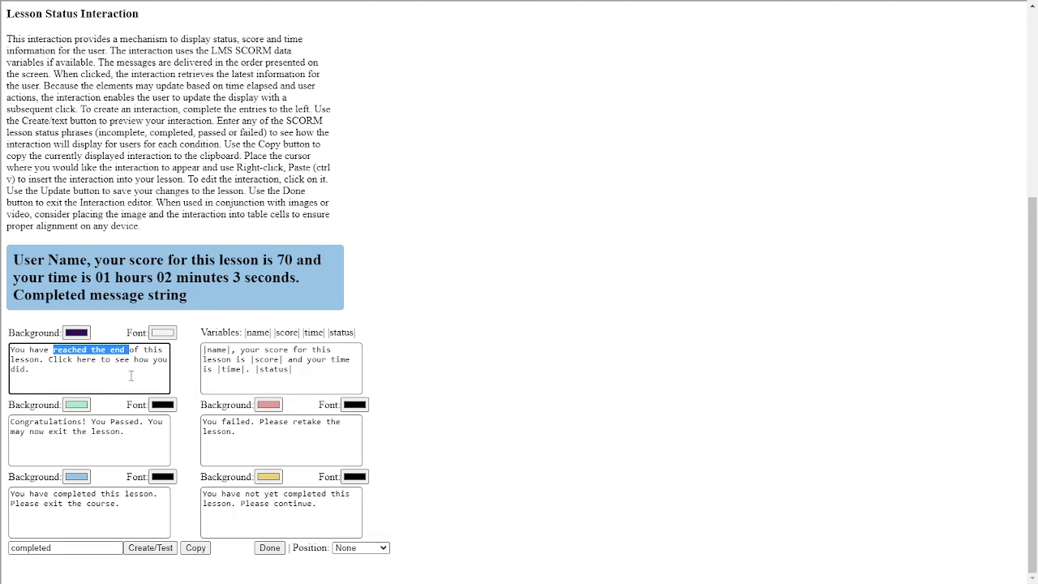
{"action": "left_click", "coordinate": [130, 375]}
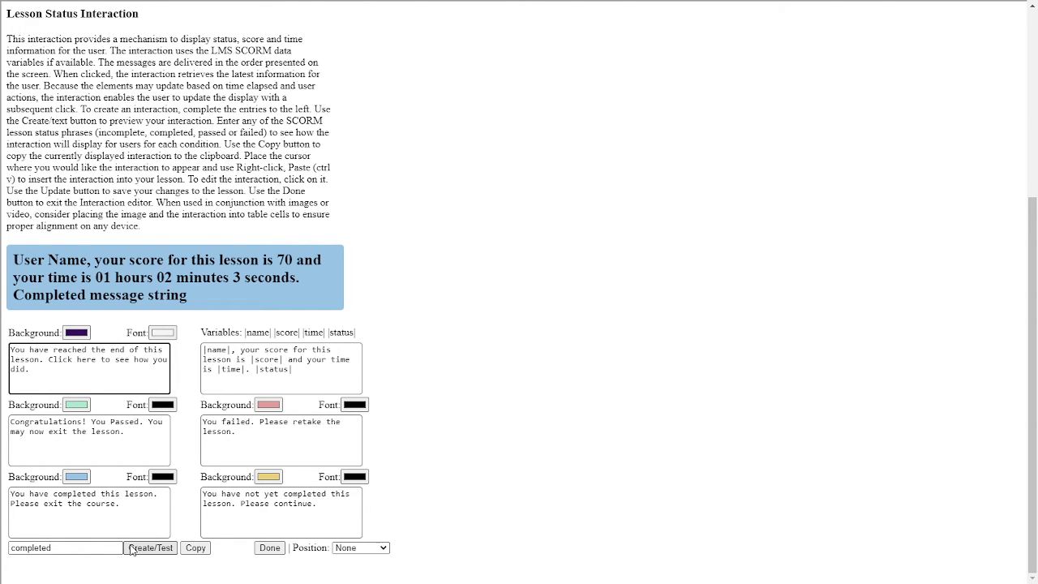
{"action": "left_click_drag", "start_coordinate": [100, 548], "coordinate": [3, 551]}
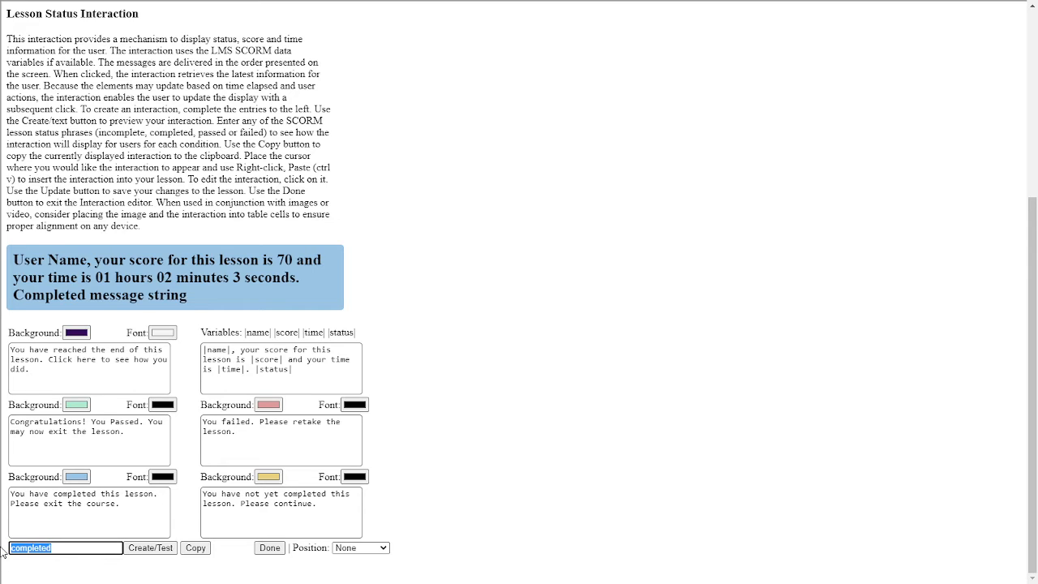
{"action": "type", "text": "passed"}
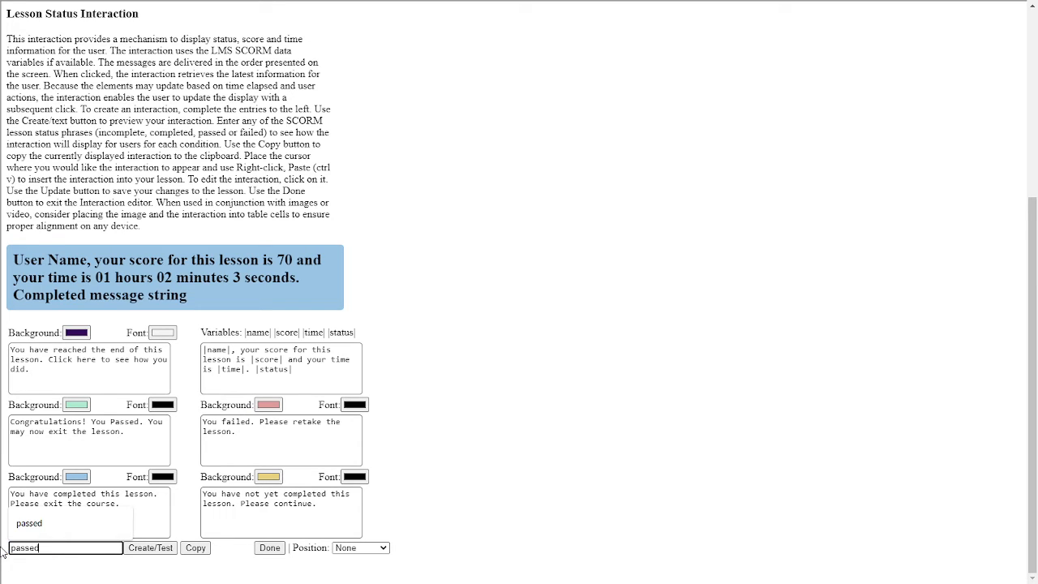
{"action": "left_click", "coordinate": [156, 553]}
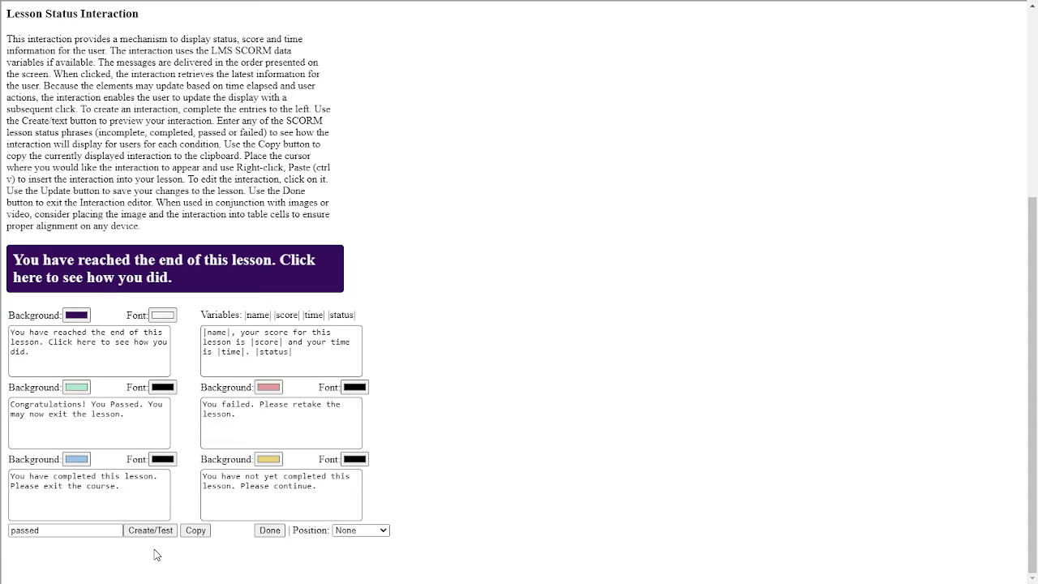
{"action": "left_click", "coordinate": [128, 279]}
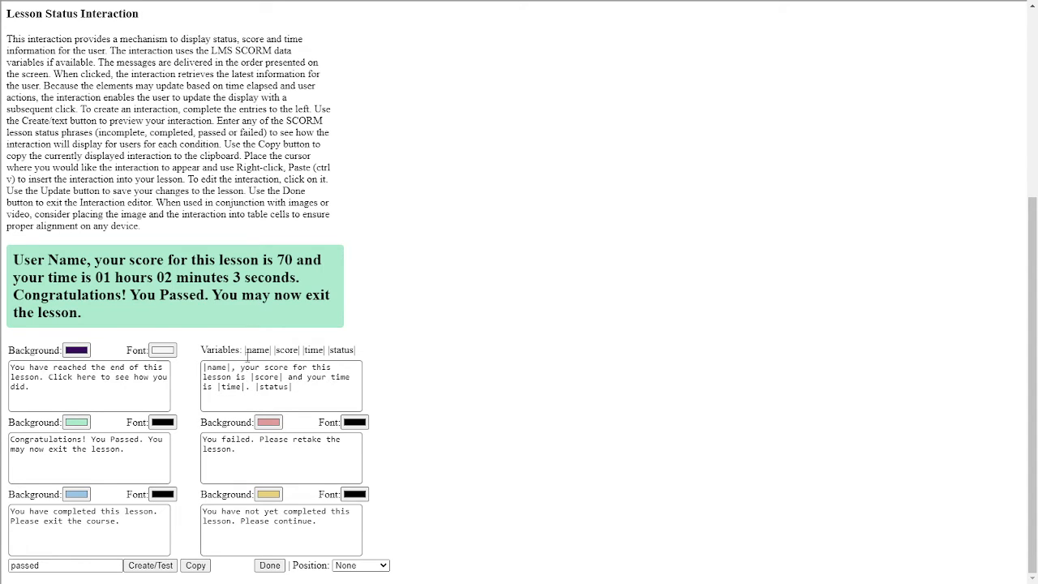
Step: Set the interaction's position to Center and paste a copy of it below the Thank You slide's heading
{"action": "left_click", "coordinate": [370, 565]}
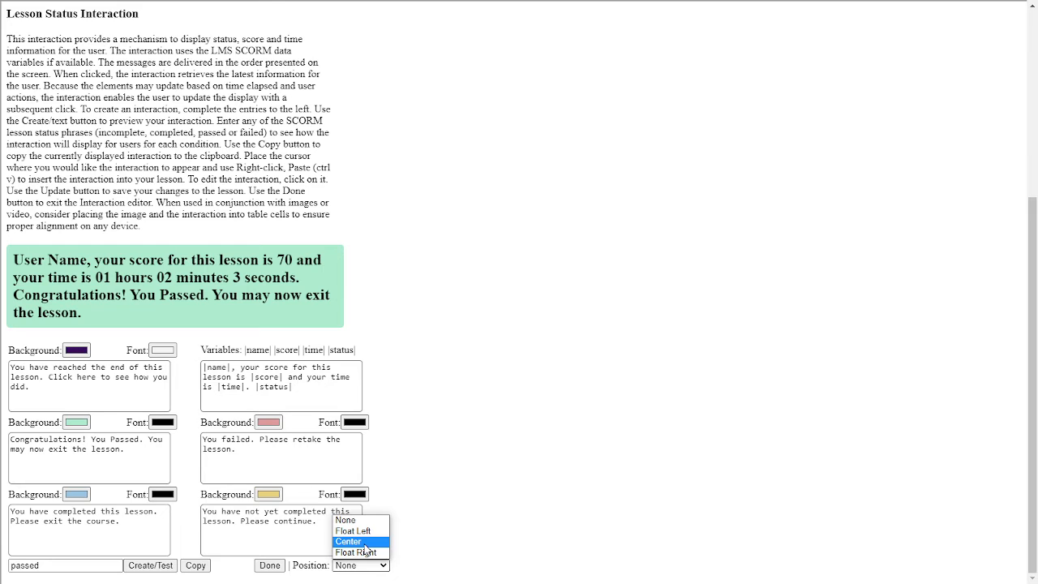
{"action": "left_click", "coordinate": [356, 541]}
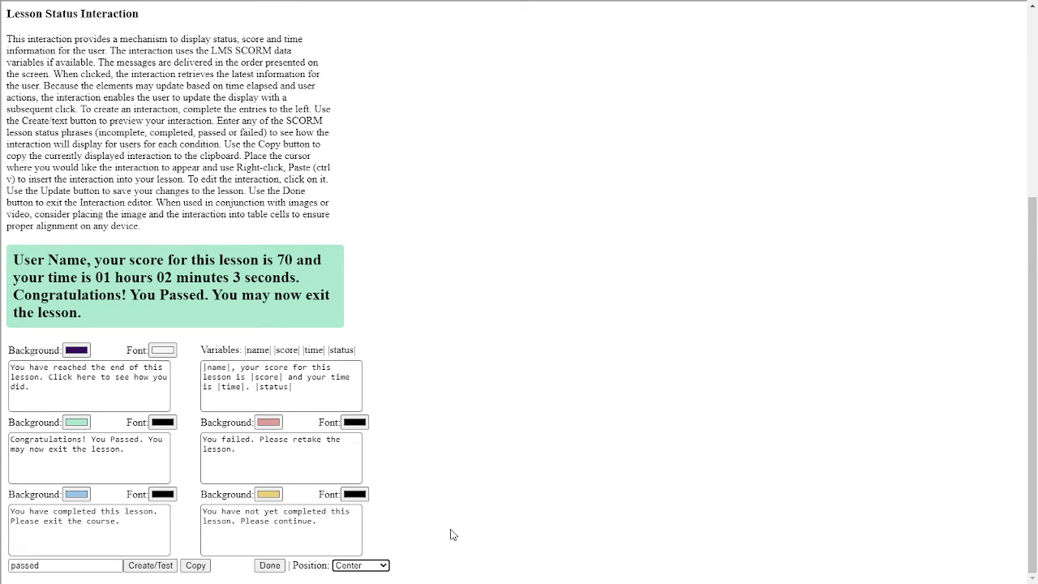
{"action": "left_click", "coordinate": [196, 566]}
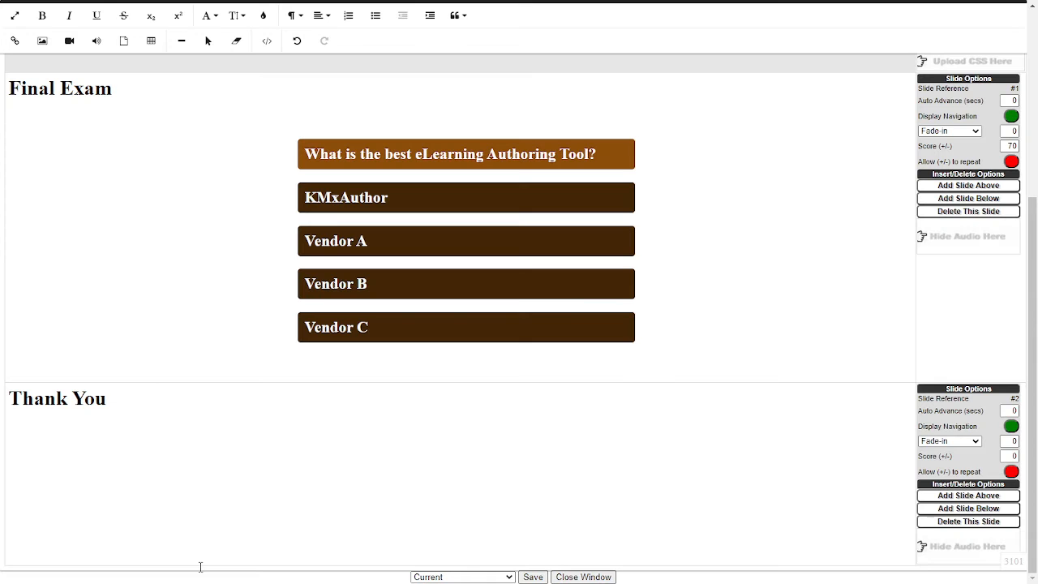
{"action": "left_click", "coordinate": [158, 466]}
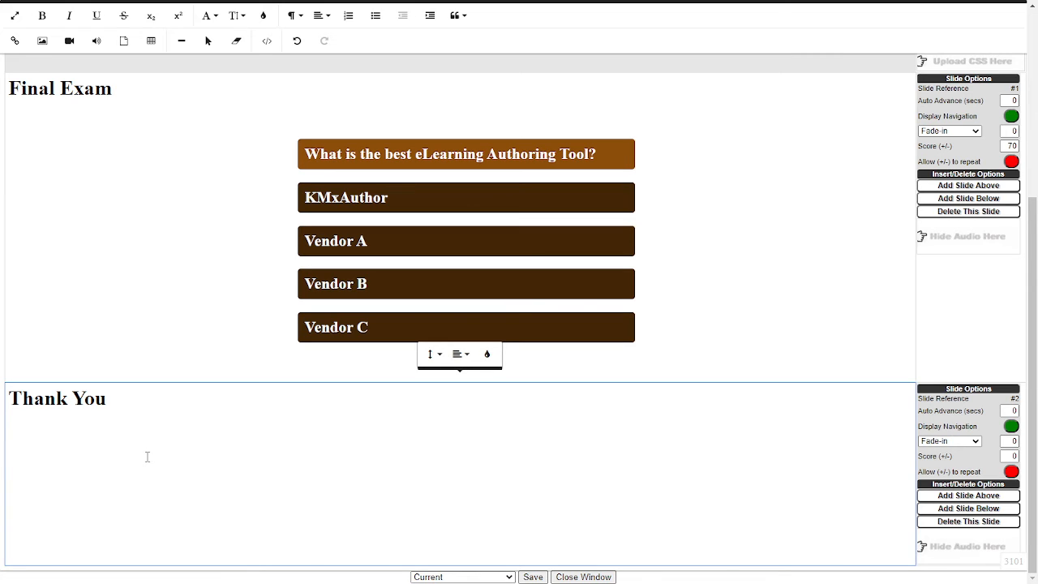
{"action": "type", "text": "You have reached the end of this lesson. Click here to see how you did."}
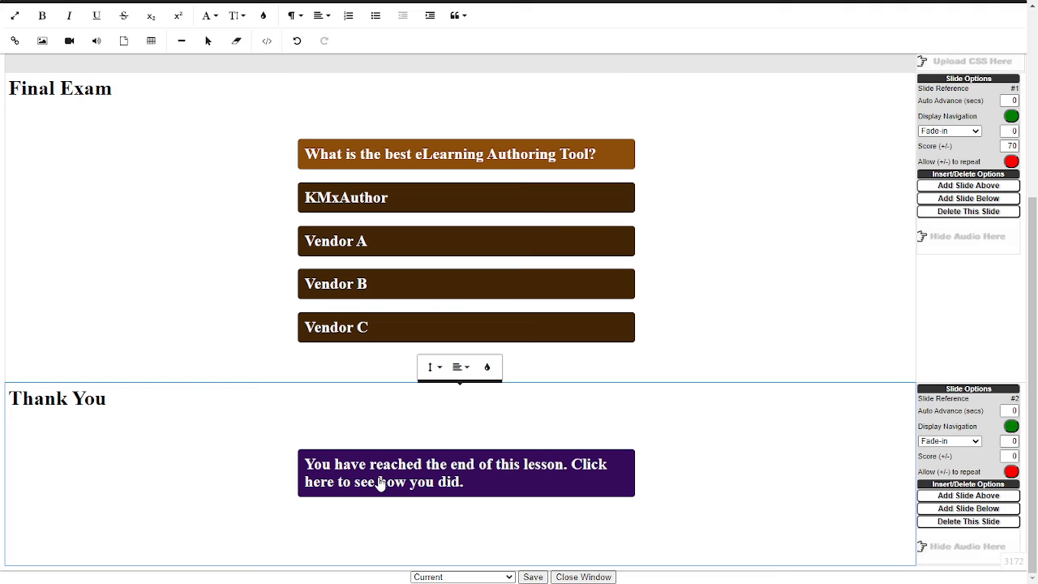
Step: Open the pasted interaction for editing, exit its editor, and save the lesson
{"action": "left_click", "coordinate": [576, 488]}
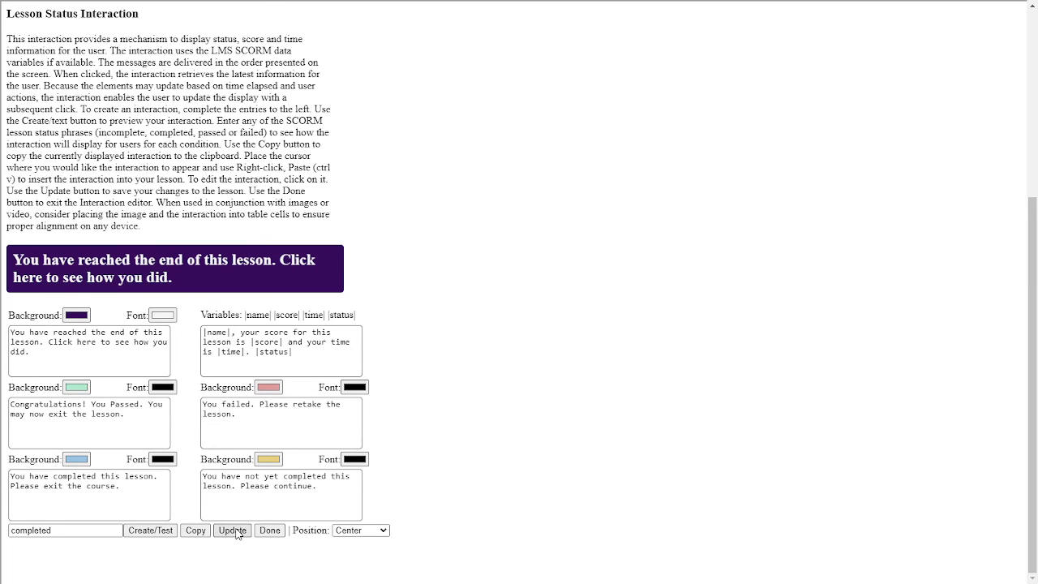
{"action": "left_click", "coordinate": [270, 531]}
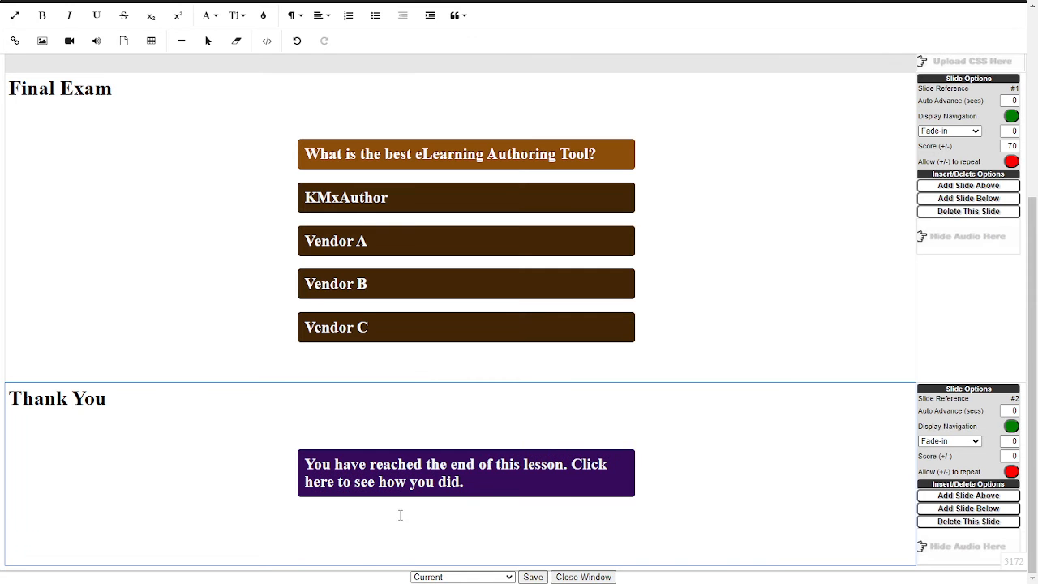
{"action": "left_click", "coordinate": [528, 578]}
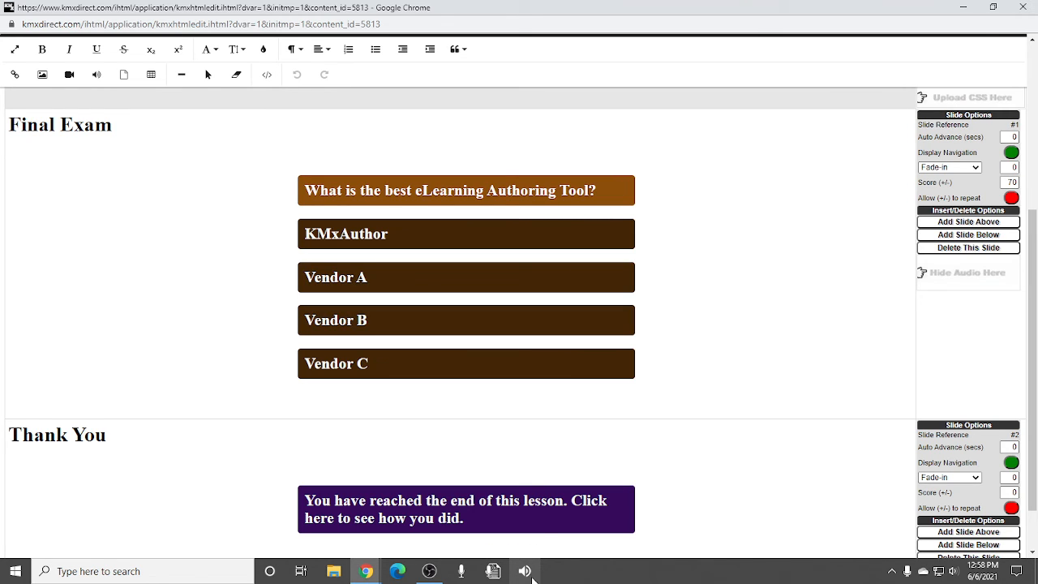
Step: Switch to the lesson preview and reload it from the first screen, declining the bookmarked location
{"action": "scroll", "coordinate": [641, 454], "scroll_direction": "down", "scroll_amount": 1}
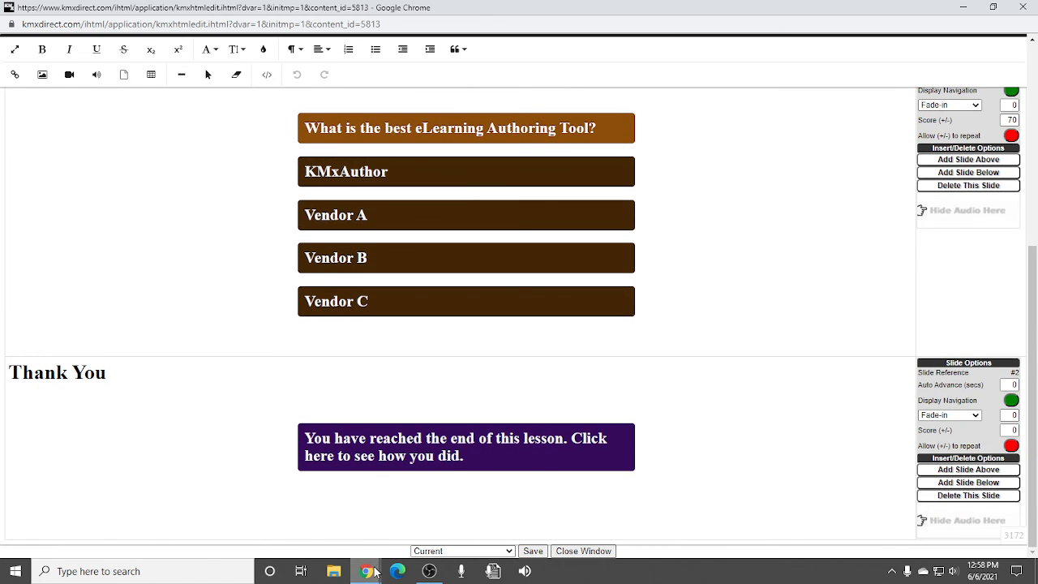
{"action": "key", "text": "alt+Tab"}
{"action": "key", "text": "alt+Tab"}
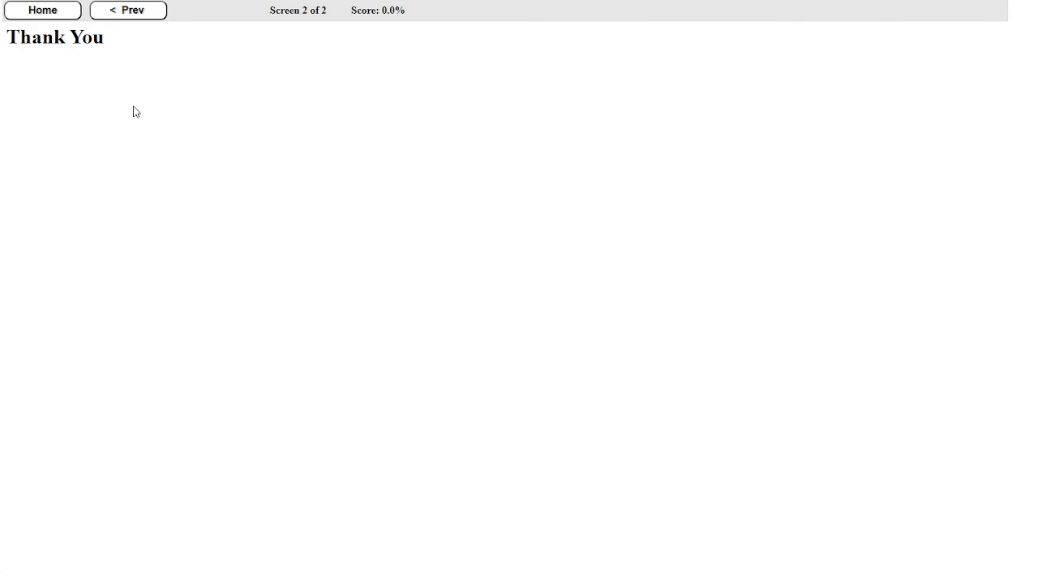
{"action": "key", "text": "F5"}
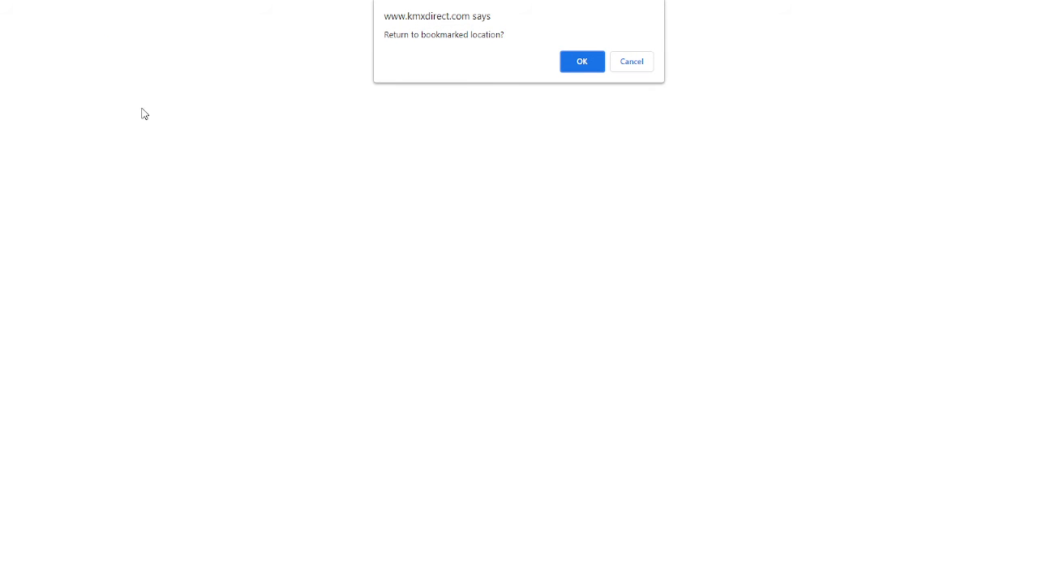
{"action": "left_click", "coordinate": [626, 65]}
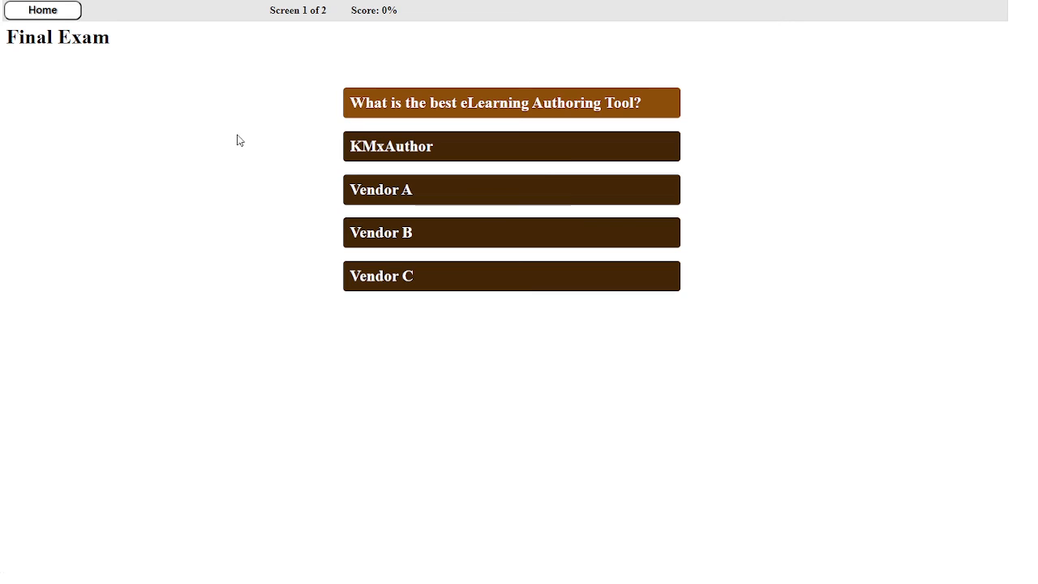
Step: Answer the Final Exam question with KMxAuthor and display the lesson status on the Thank You screen
{"action": "left_click", "coordinate": [460, 153]}
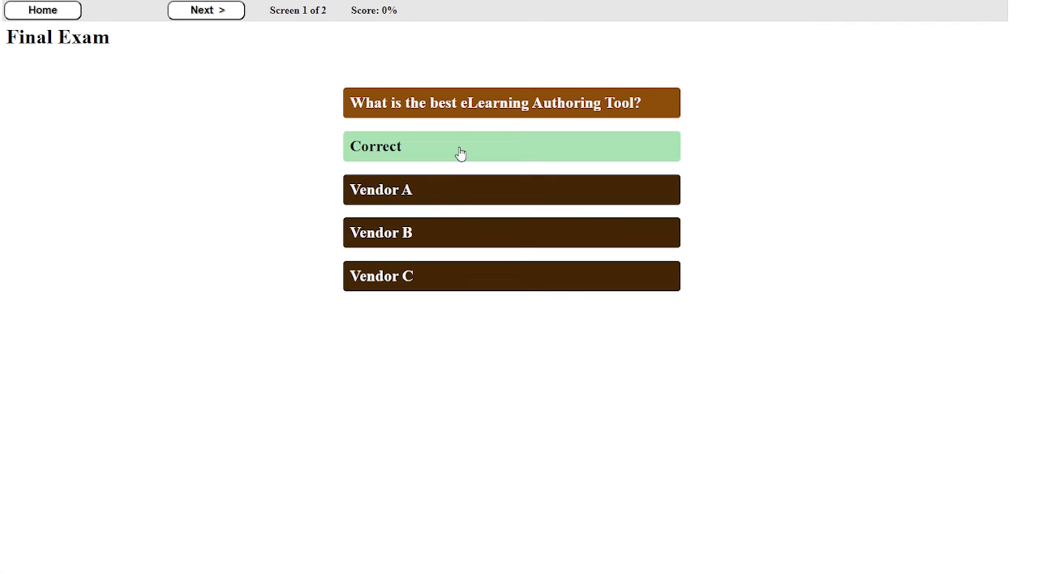
{"action": "left_click", "coordinate": [207, 14]}
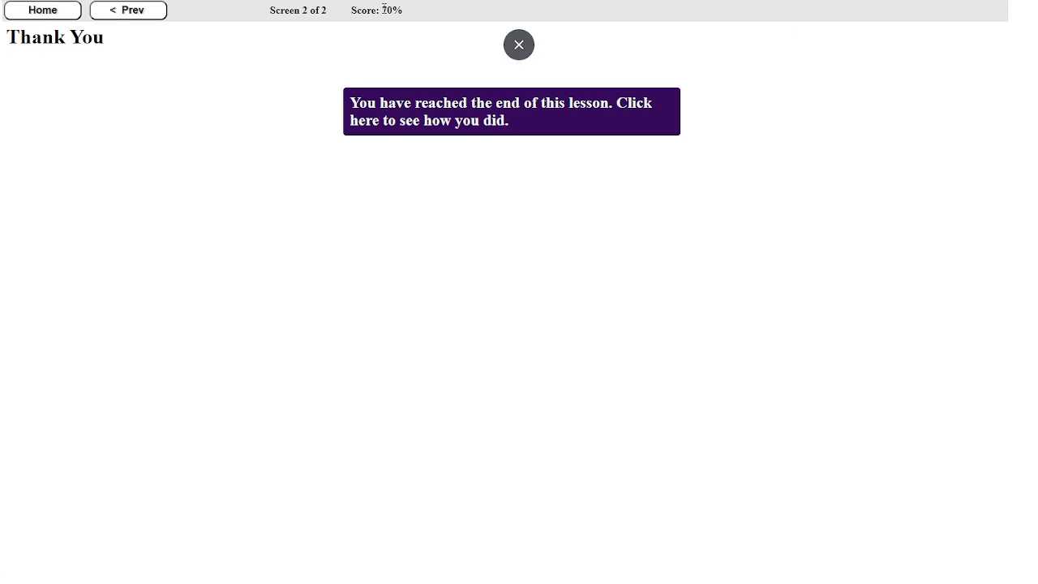
{"action": "left_click_drag", "start_coordinate": [382, 11], "coordinate": [403, 11]}
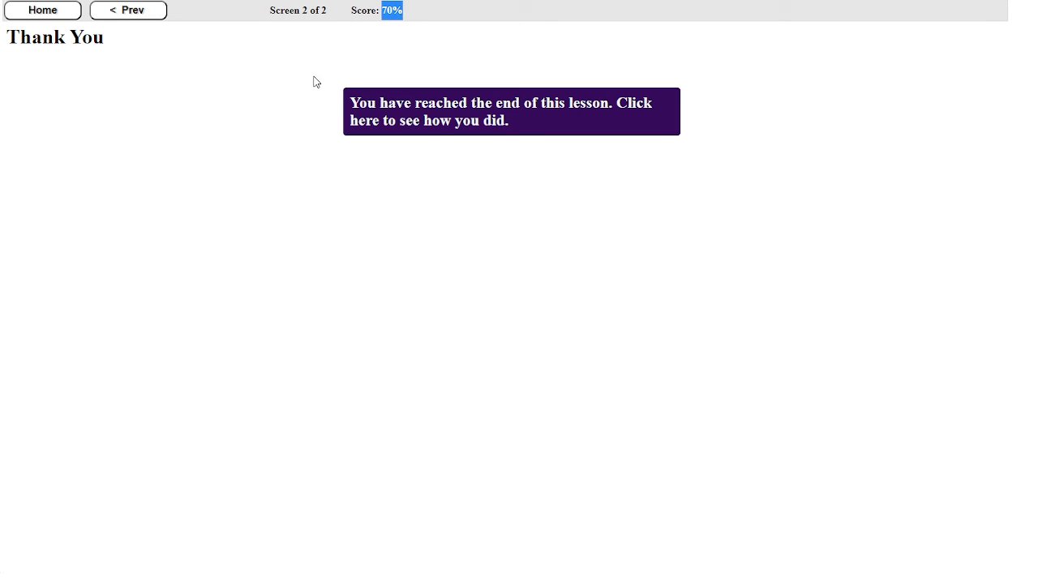
{"action": "left_click", "coordinate": [284, 95]}
{"action": "left_click", "coordinate": [453, 123]}
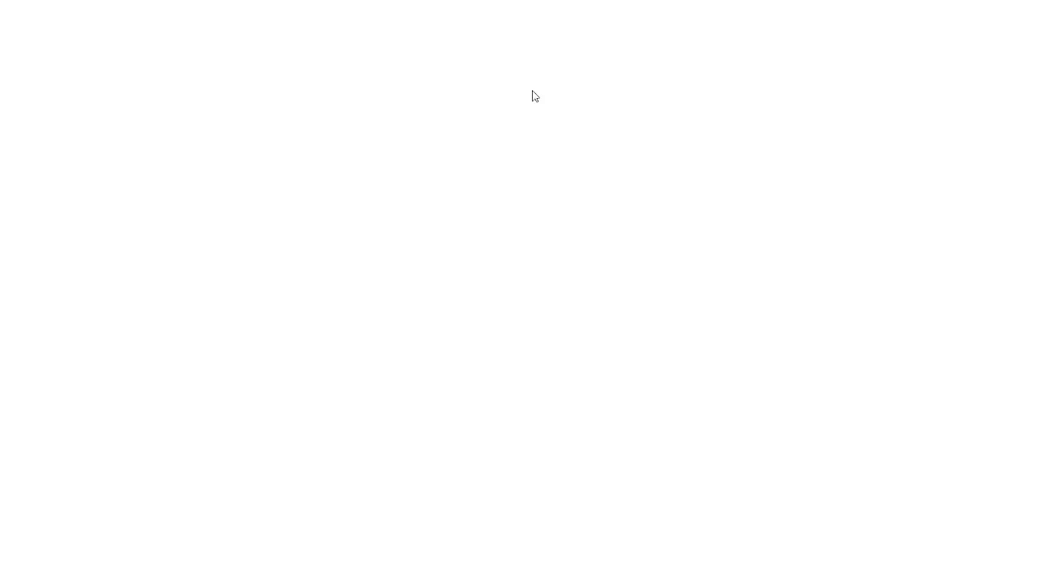
Step: Restart the lesson without the bookmark, answer Vendor A, and display the lesson status on the Thank You screen
{"action": "left_click", "coordinate": [633, 62]}
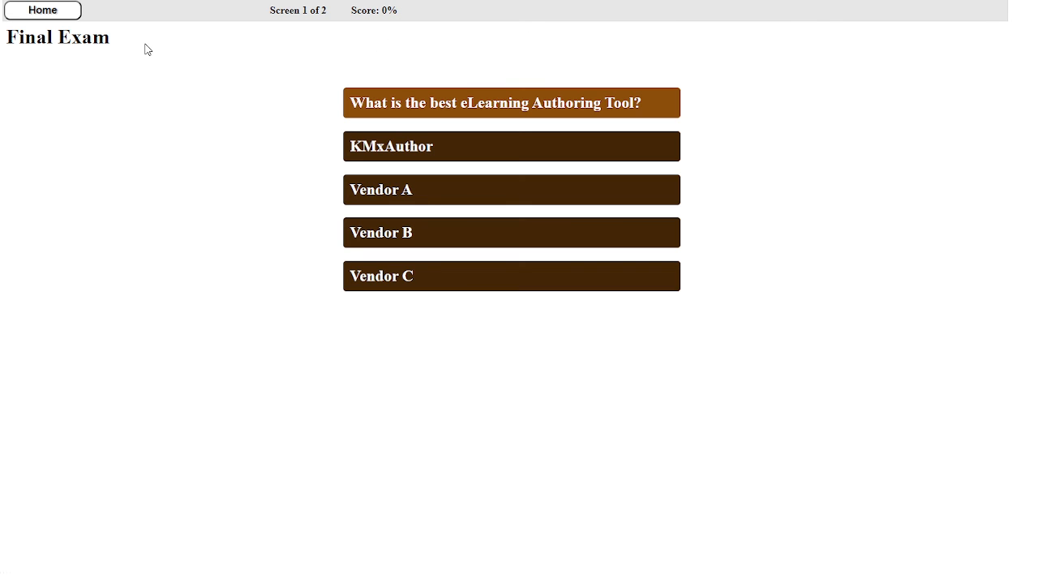
{"action": "left_click", "coordinate": [369, 195]}
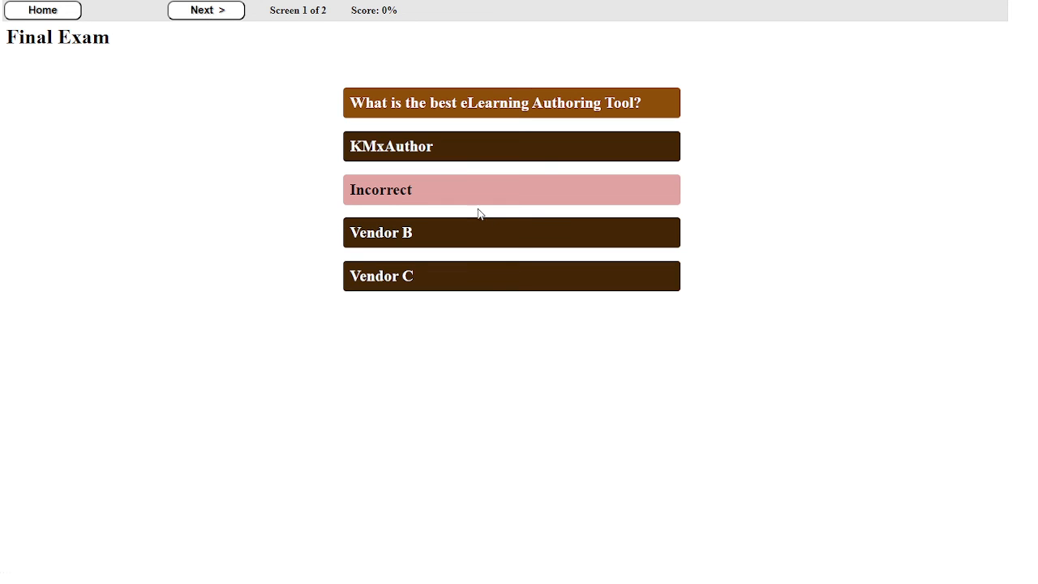
{"action": "left_click", "coordinate": [202, 12]}
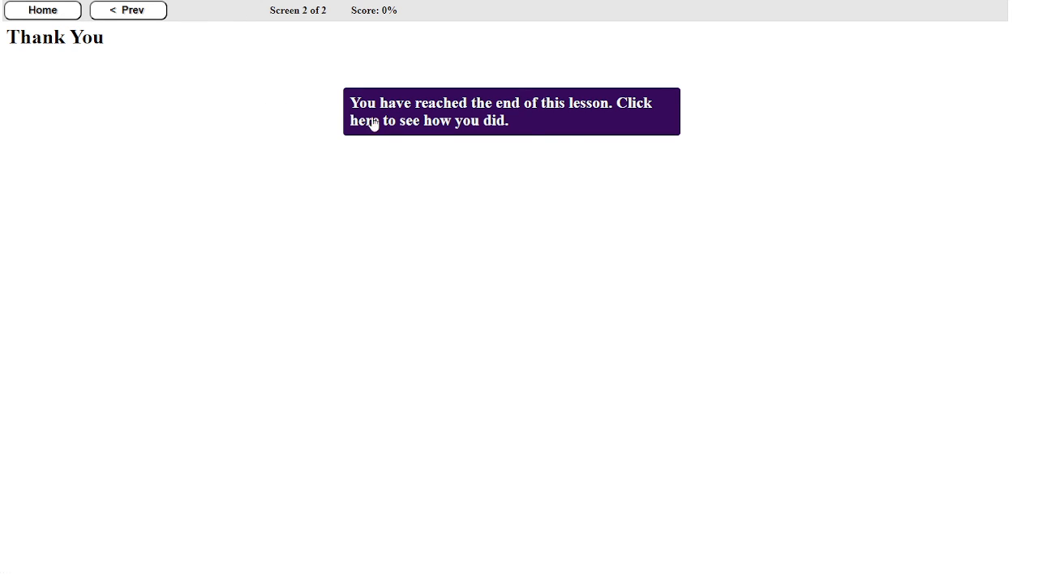
{"action": "left_click", "coordinate": [438, 121]}
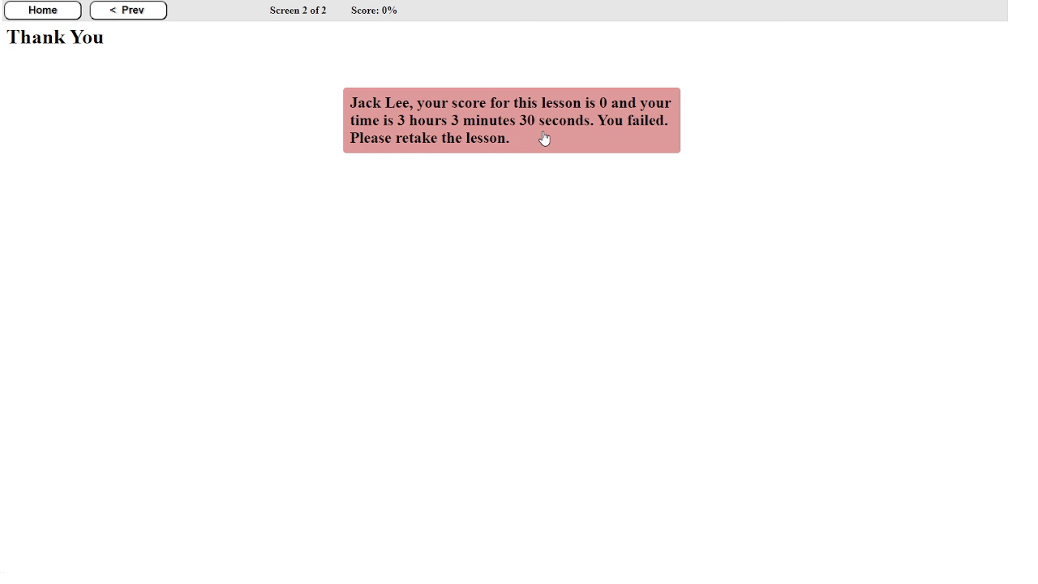
Step: Move back and forth between the Final Exam and Thank You screens to check the status message's time again
{"action": "left_click", "coordinate": [122, 11]}
{"action": "left_click", "coordinate": [197, 13]}
{"action": "left_click", "coordinate": [135, 15]}
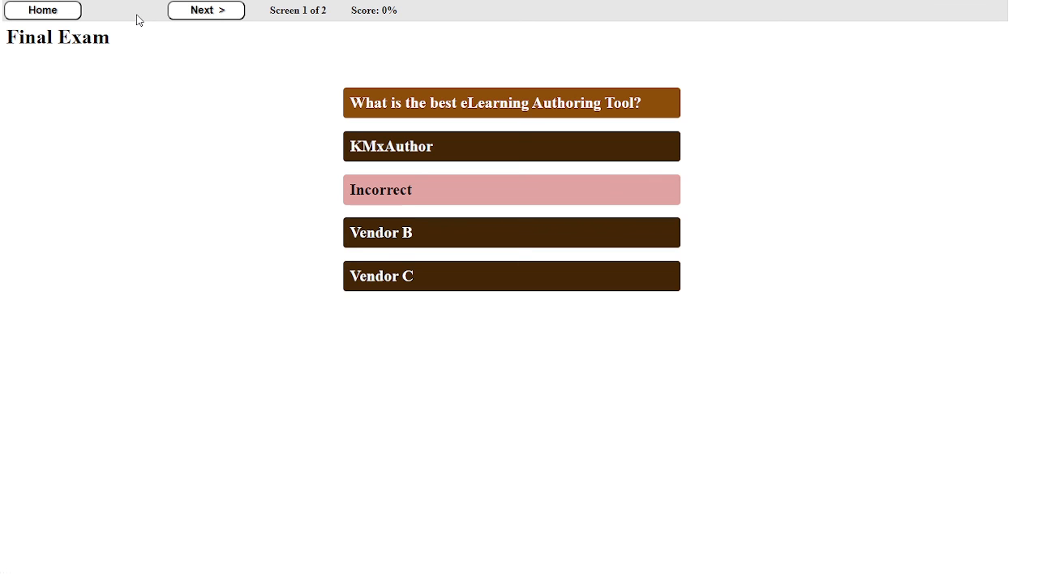
{"action": "left_click", "coordinate": [199, 11]}
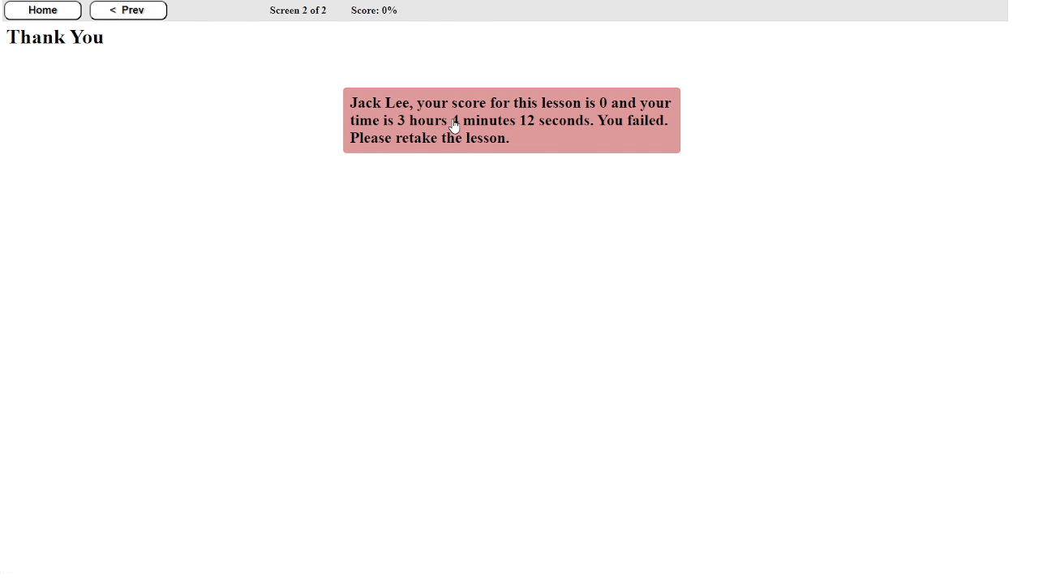